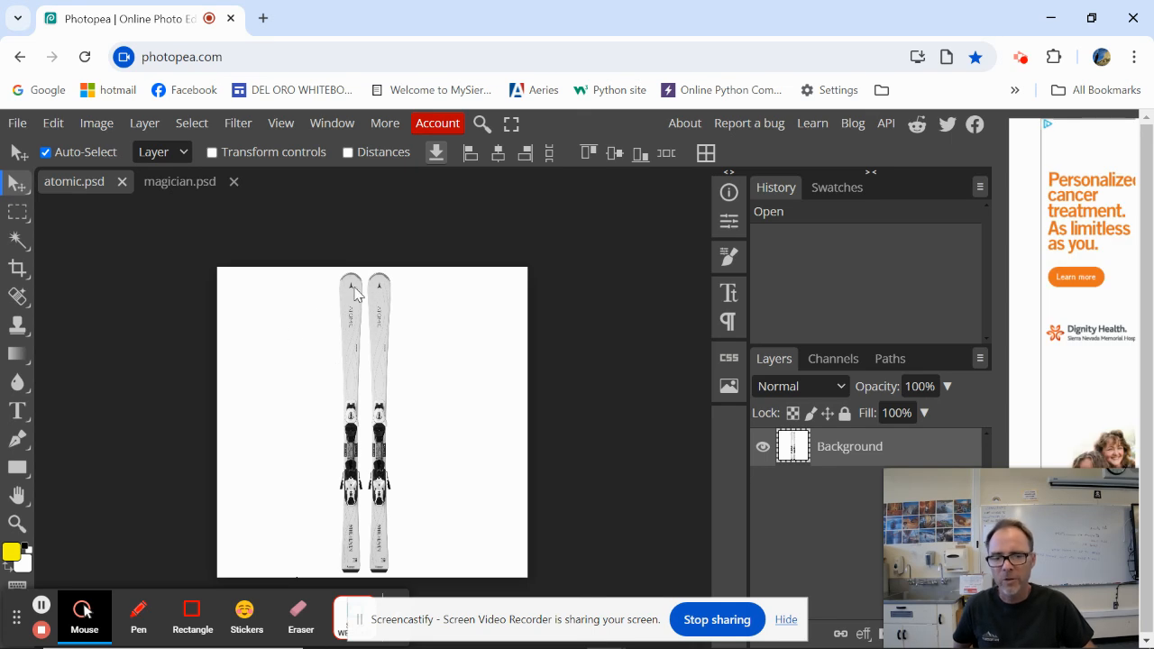
# - Try selecting the white background around the skis with the Magic Wand, and clear the selection
pyautogui.click(286, 127)
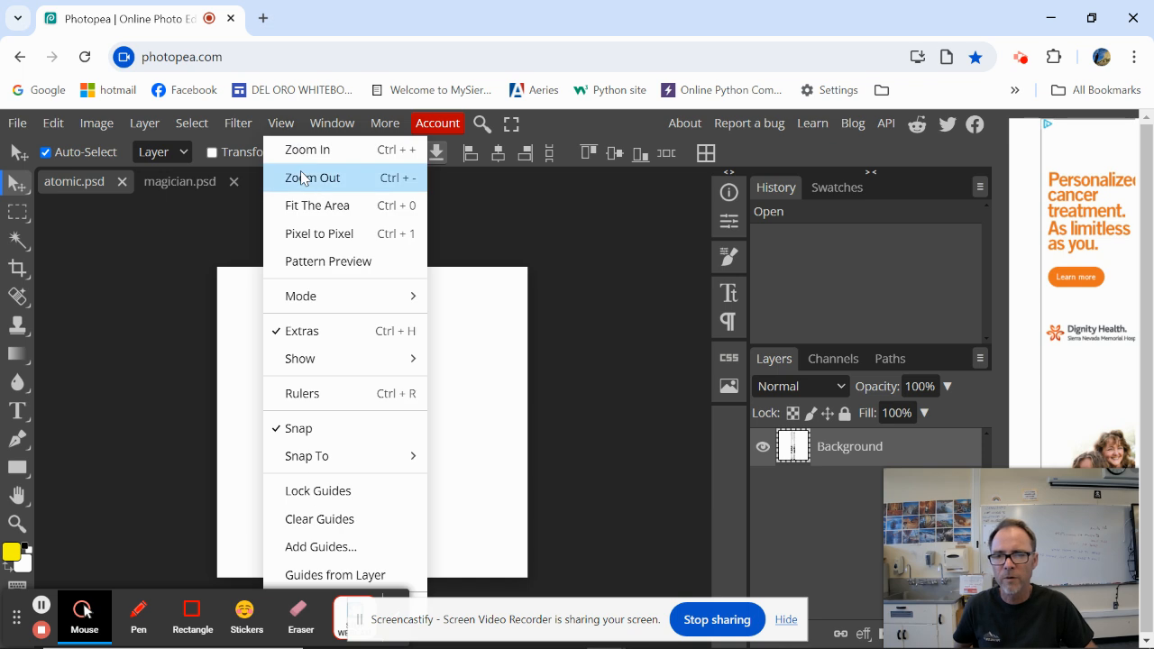
pyautogui.click(305, 205)
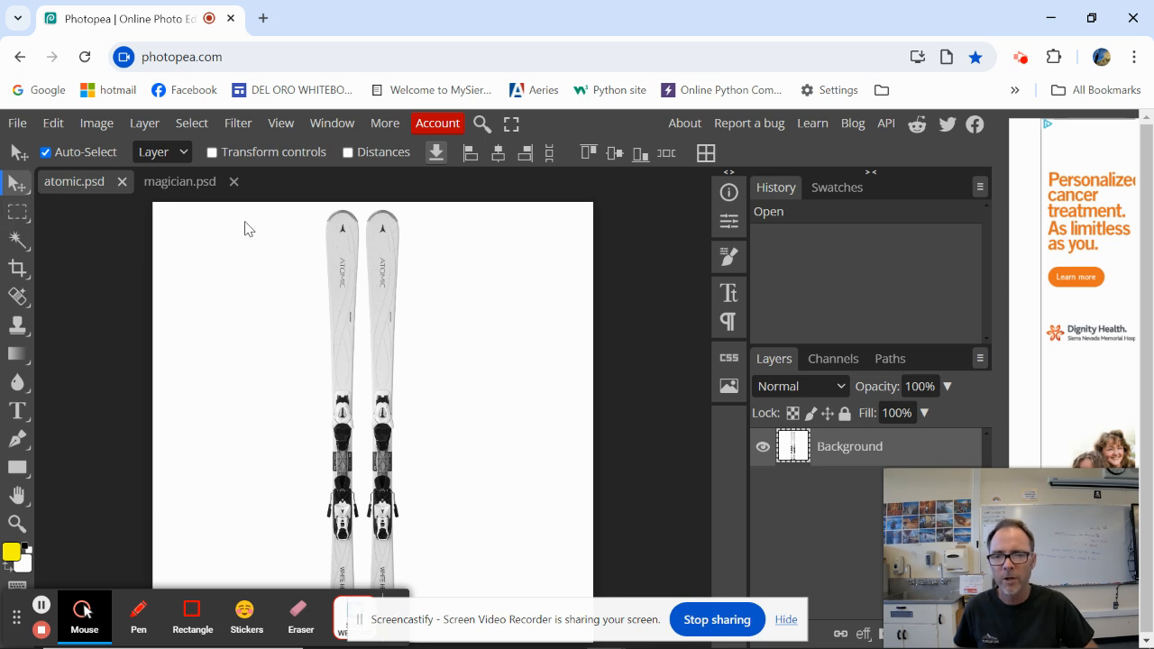
pyautogui.click(17, 212)
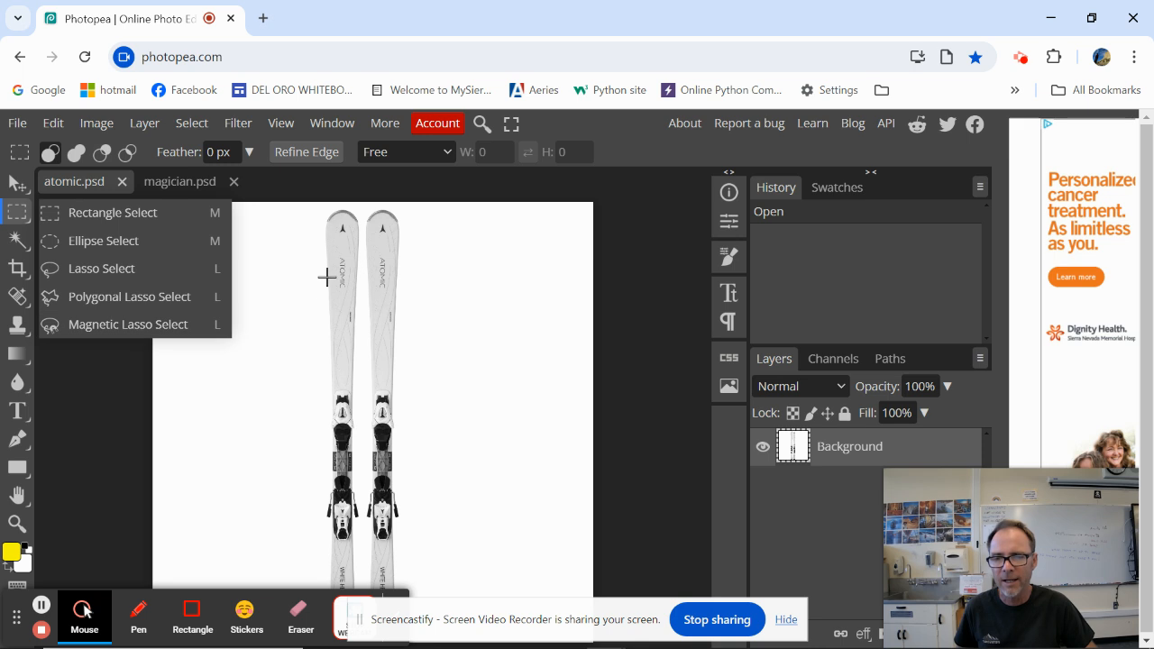
pyautogui.click(18, 241)
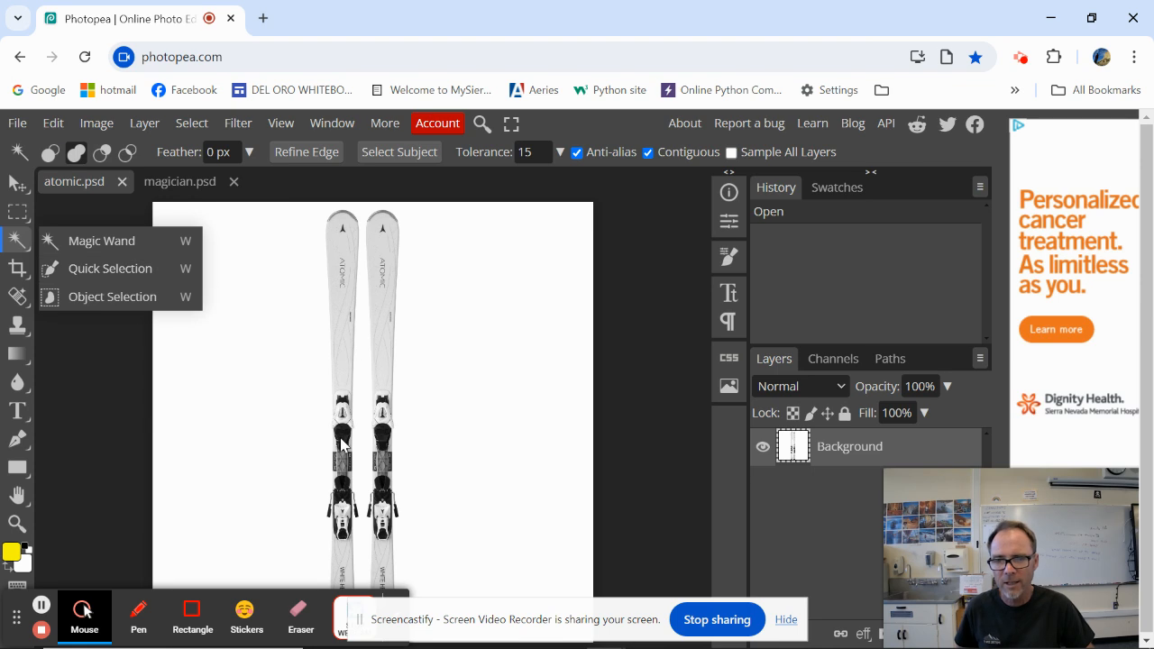
pyautogui.click(134, 242)
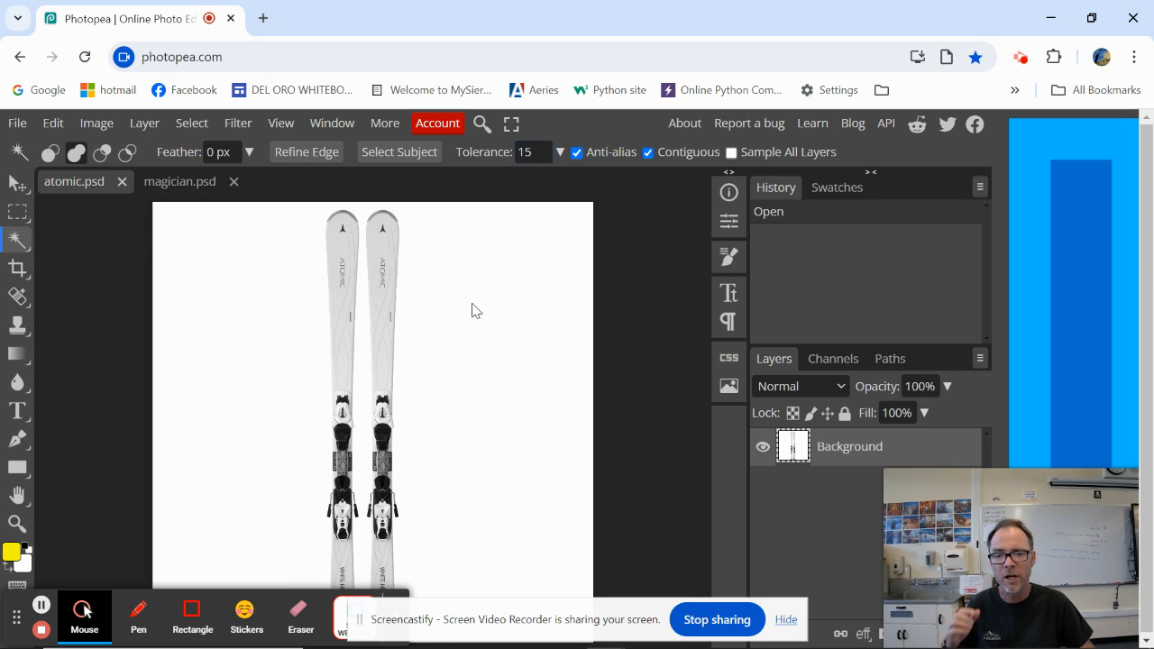
pyautogui.click(282, 316)
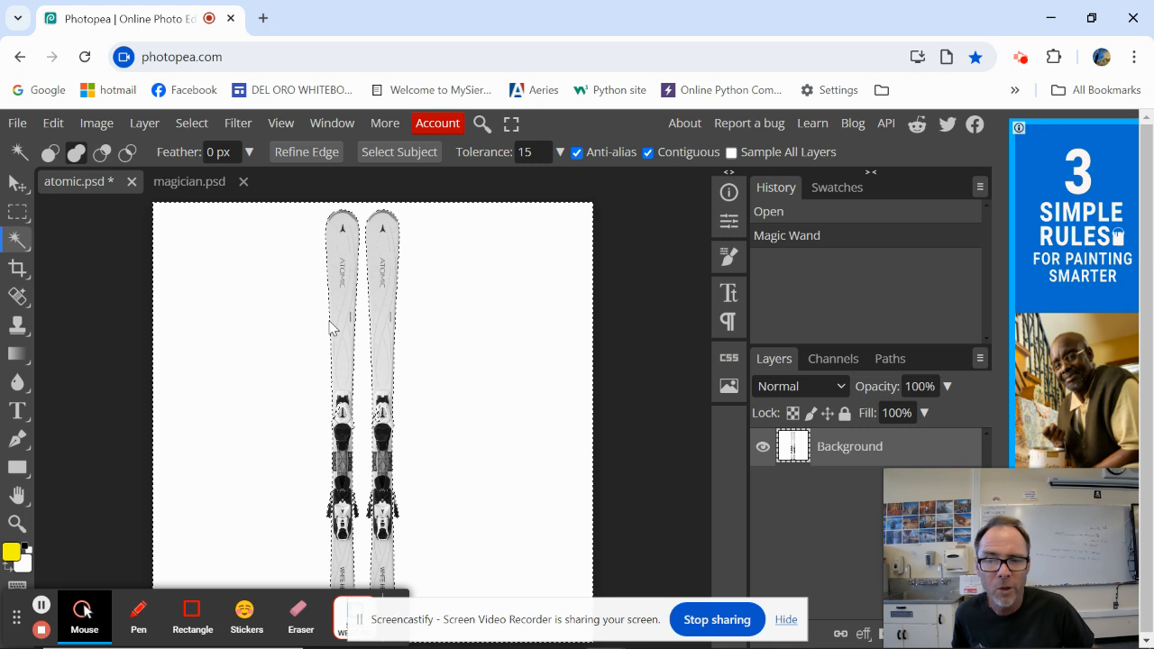
pyautogui.click(192, 123)
pyautogui.click(230, 178)
# - Set the Magic Wand tolerance to 15 and select the white background around the skis
pyautogui.click(541, 153)
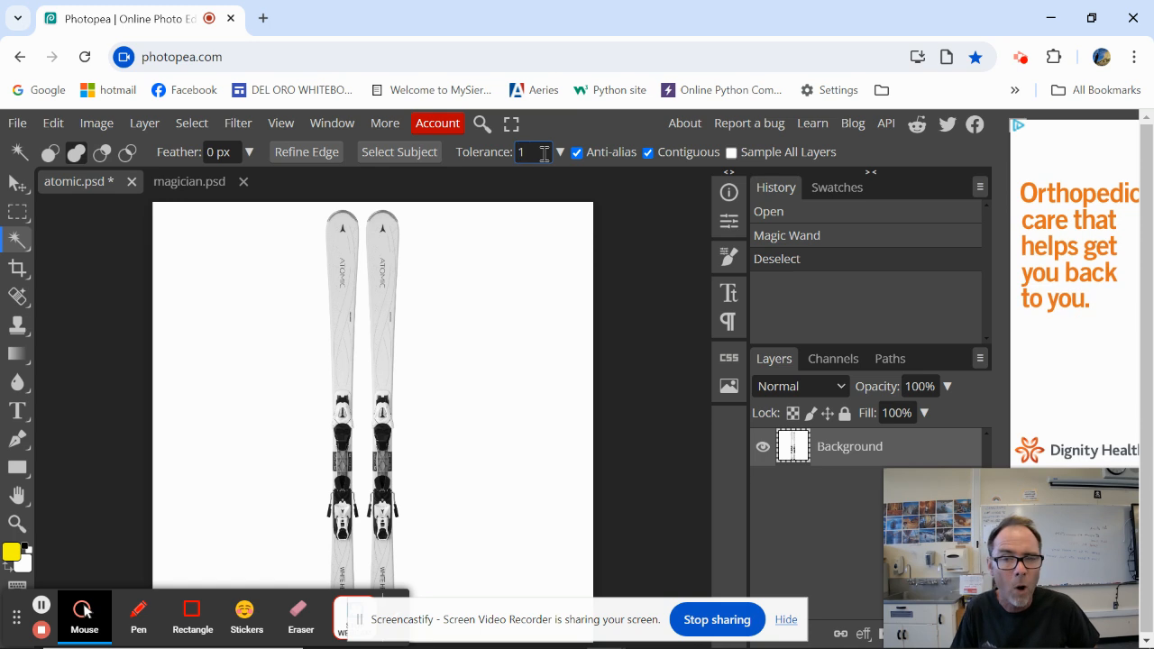
pyautogui.write('1')
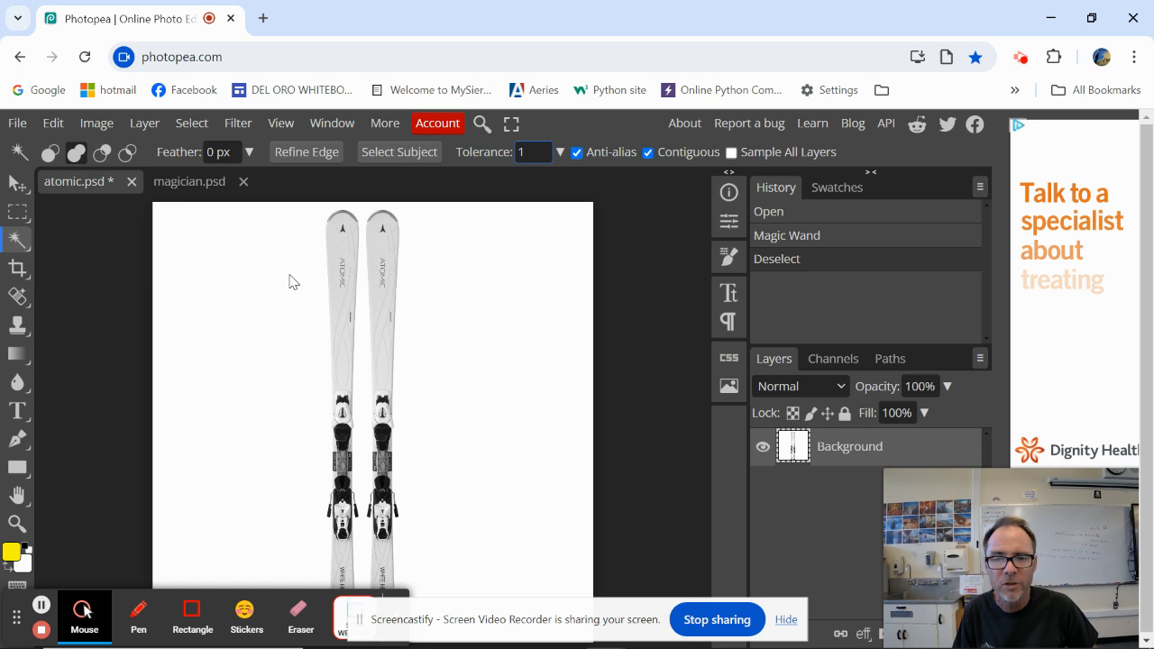
pyautogui.write('5')
pyautogui.click(279, 290)
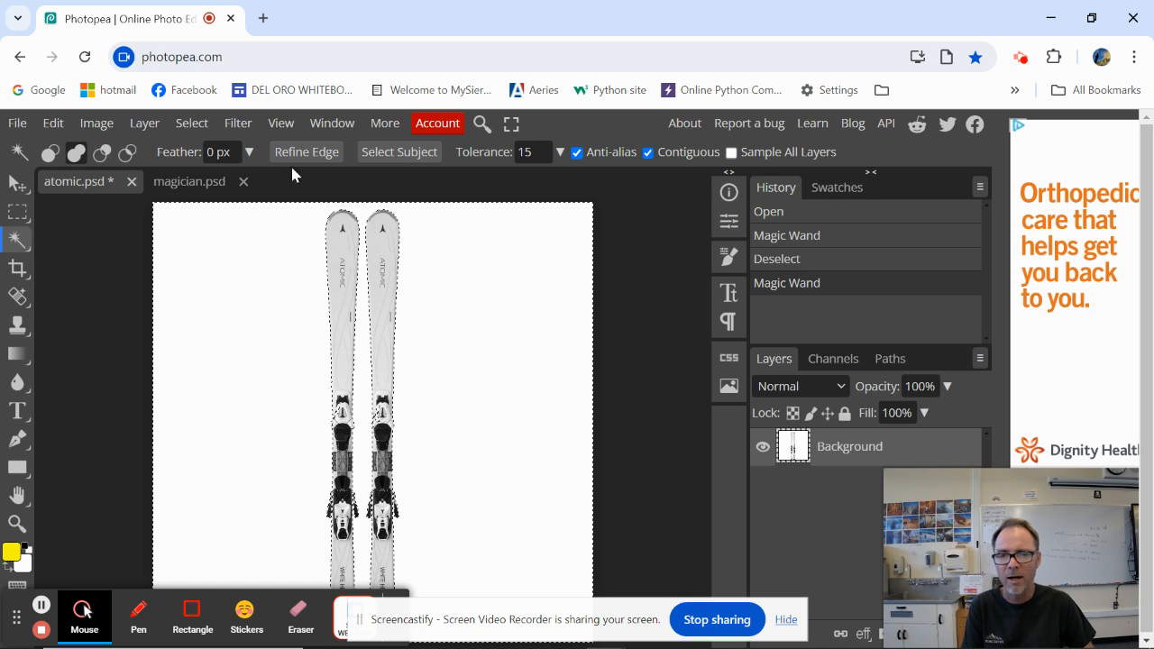
# - Invert the selection to copy the skis onto their own new layer, and hide the Background layer
pyautogui.click(191, 123)
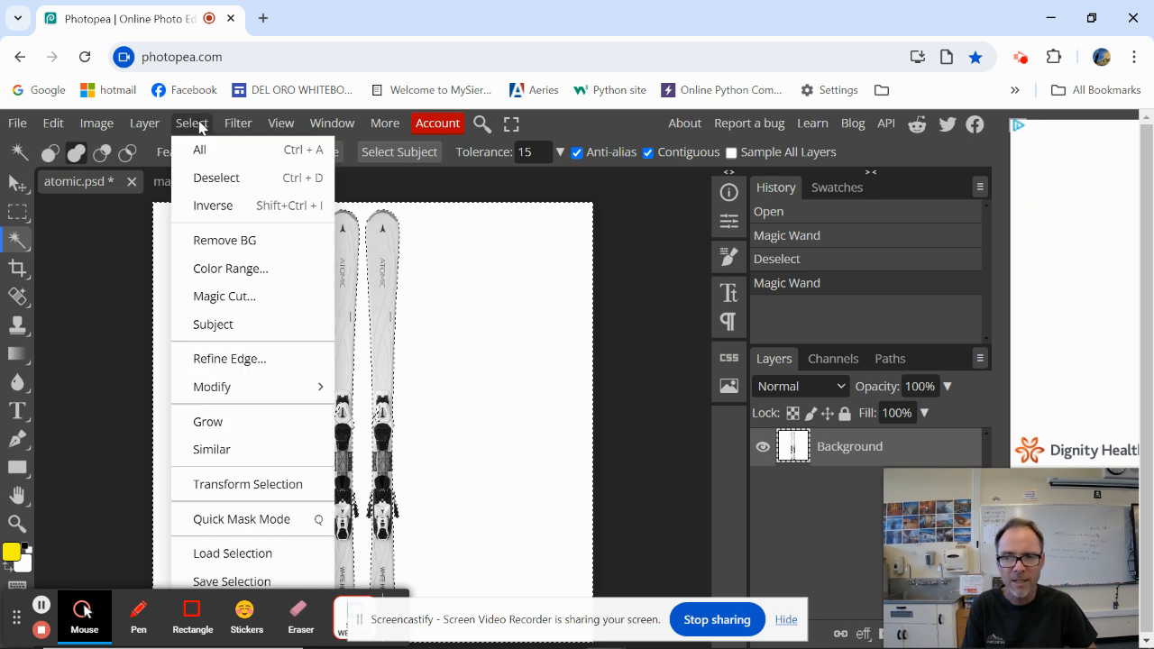
pyautogui.click(217, 206)
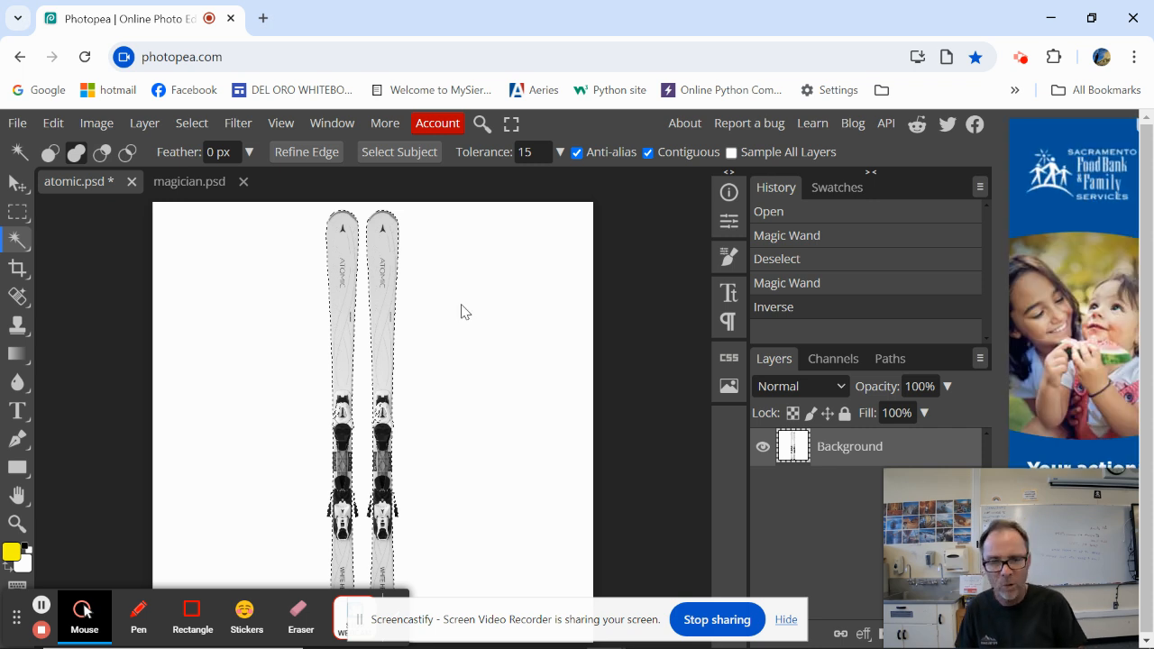
pyautogui.hotkey('ctrl', 'j')
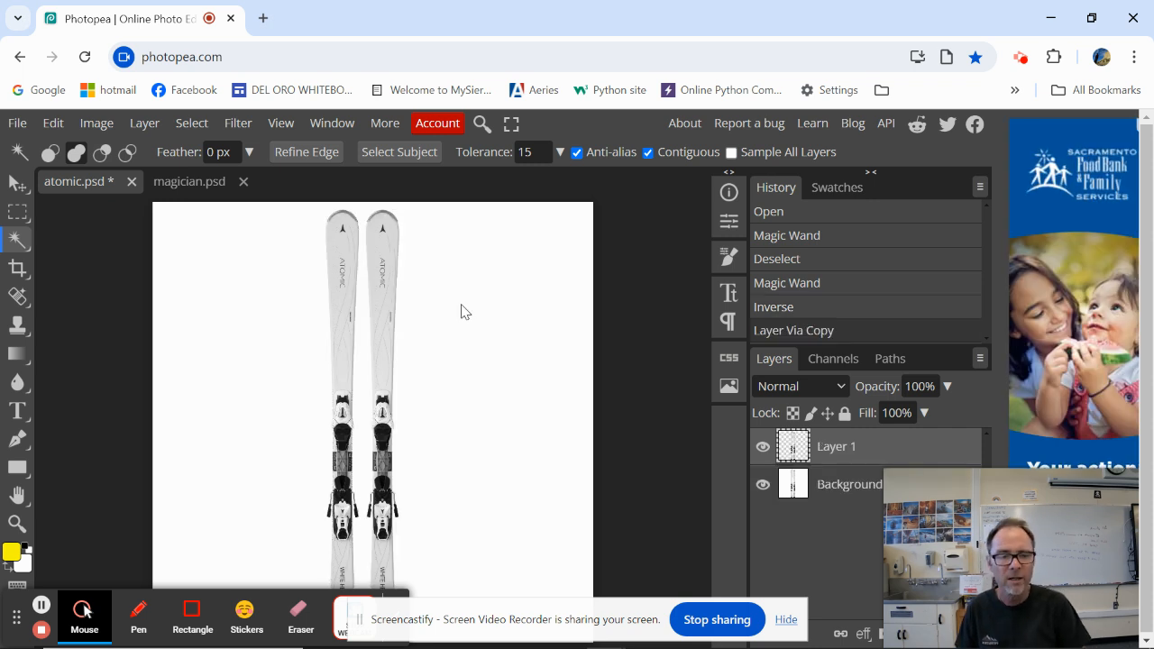
pyautogui.click(763, 485)
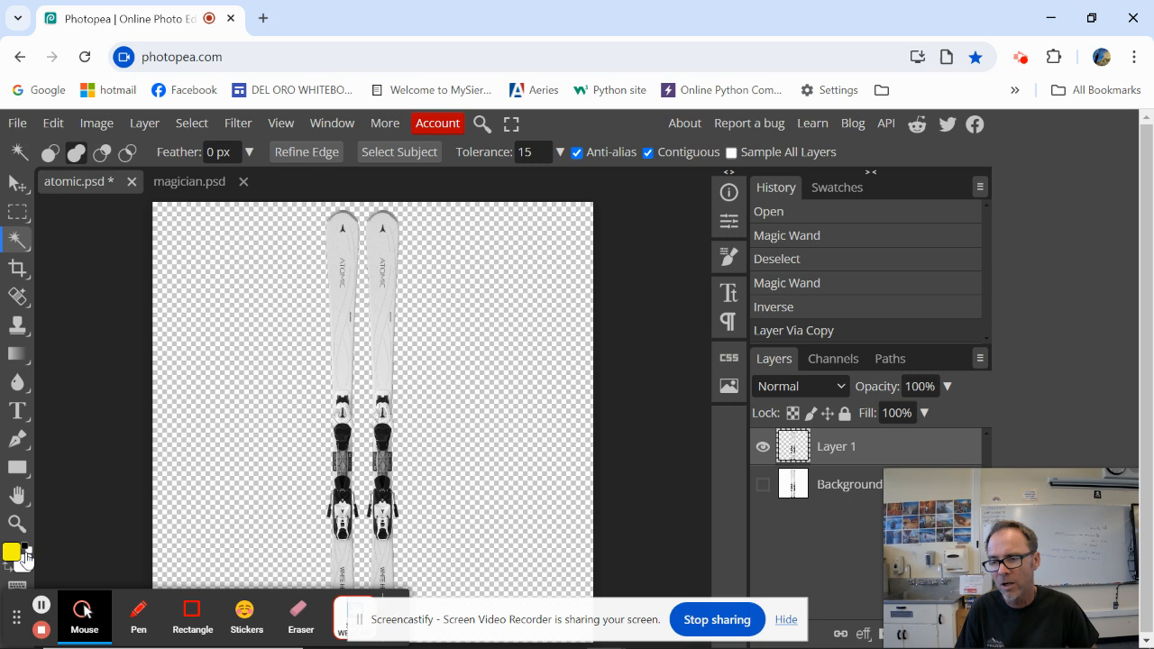
# - Examine the cut-out edges of the skis up close, and return to a view of the whole image
pyautogui.click(17, 523)
pyautogui.click(335, 350)
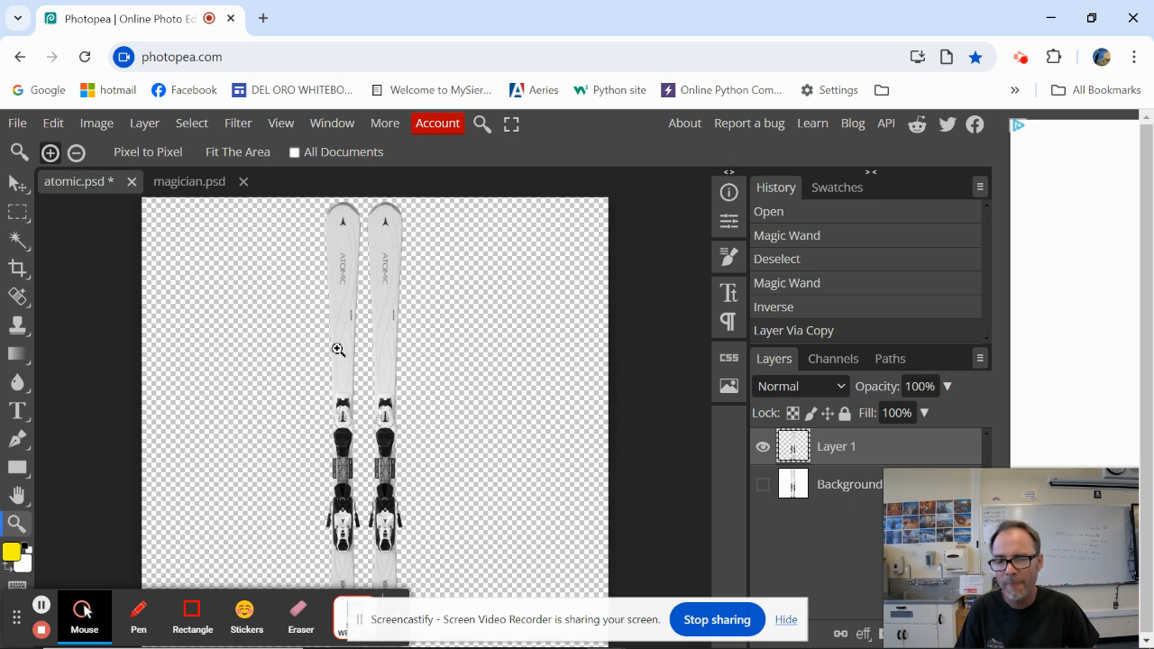
pyautogui.click(337, 349)
pyautogui.click(339, 350)
pyautogui.click(338, 350)
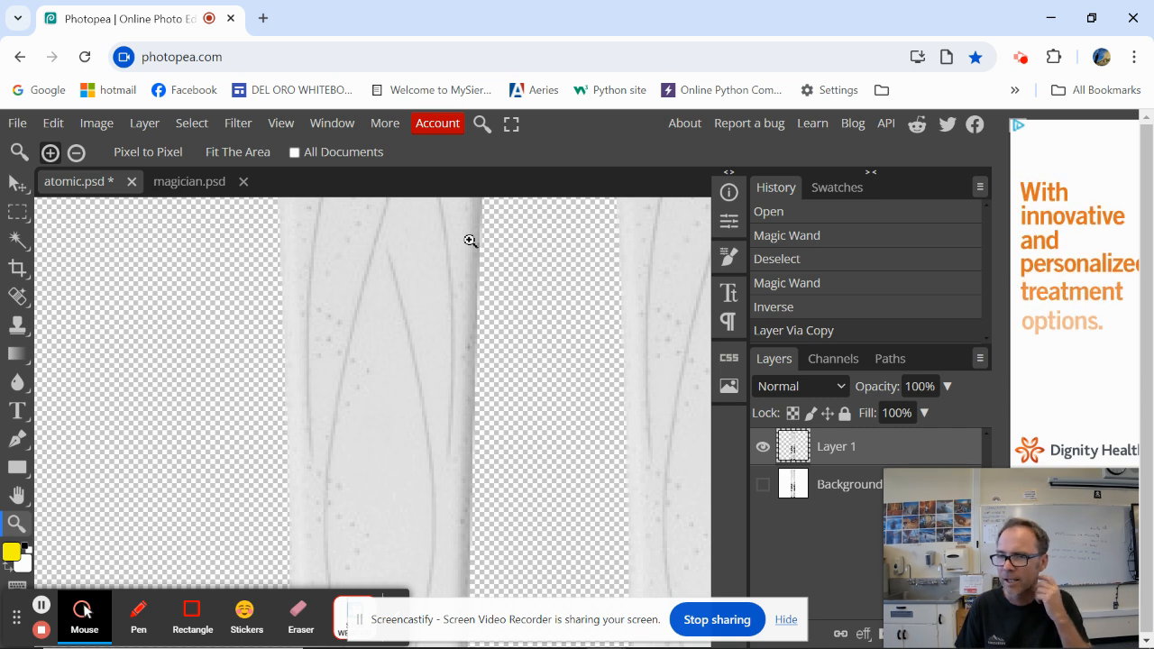
pyautogui.click(280, 123)
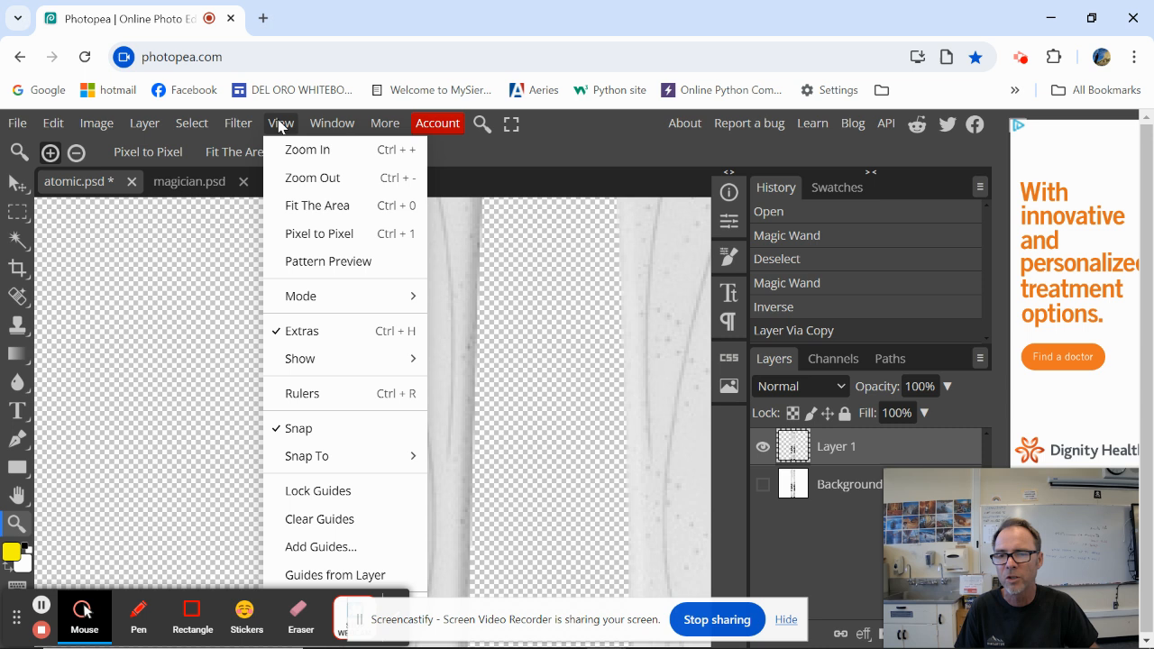
pyautogui.click(327, 209)
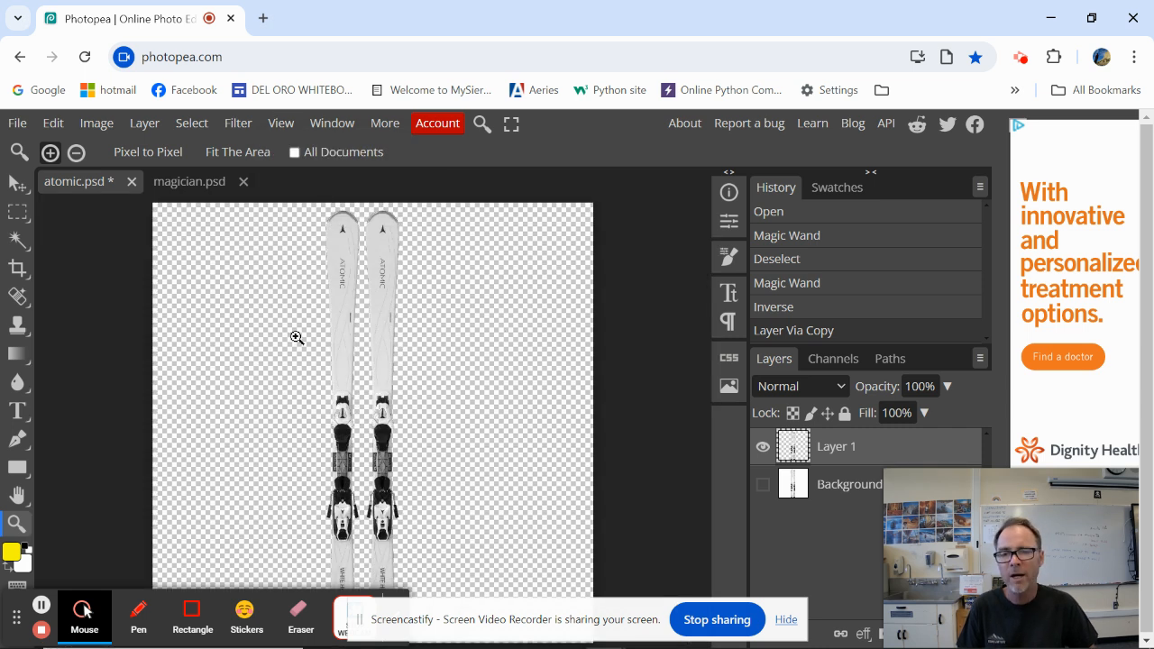
# - Copy the entire magician.psd image into atomic.psd as a new layer and place the skis layer above it
pyautogui.click(206, 188)
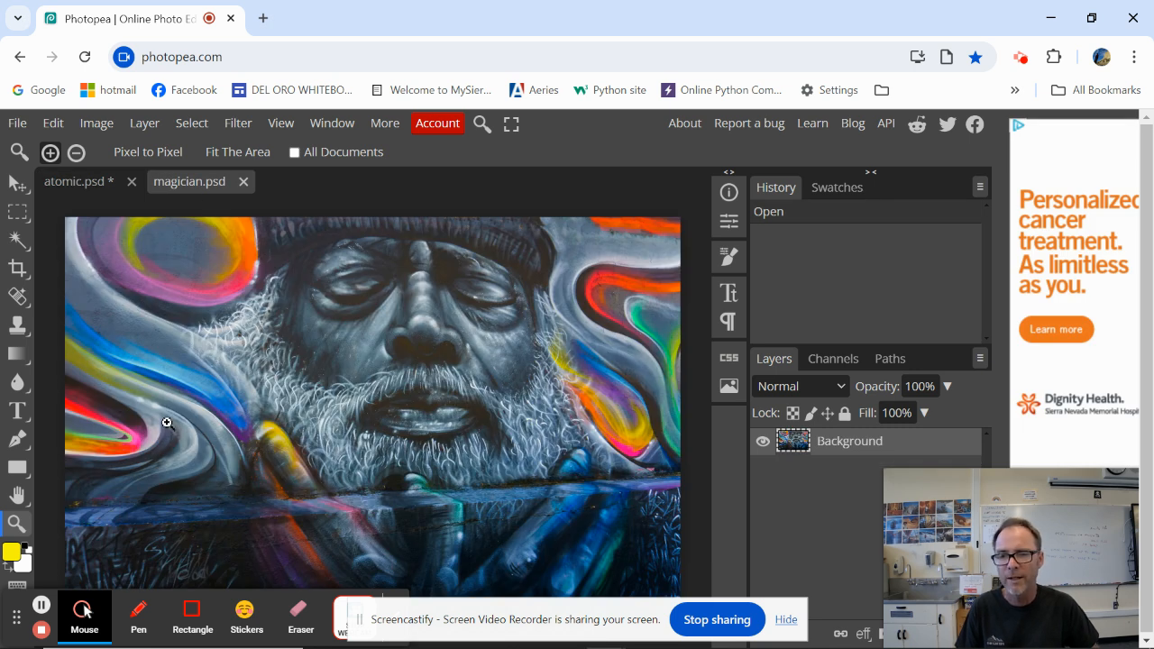
pyautogui.click(192, 123)
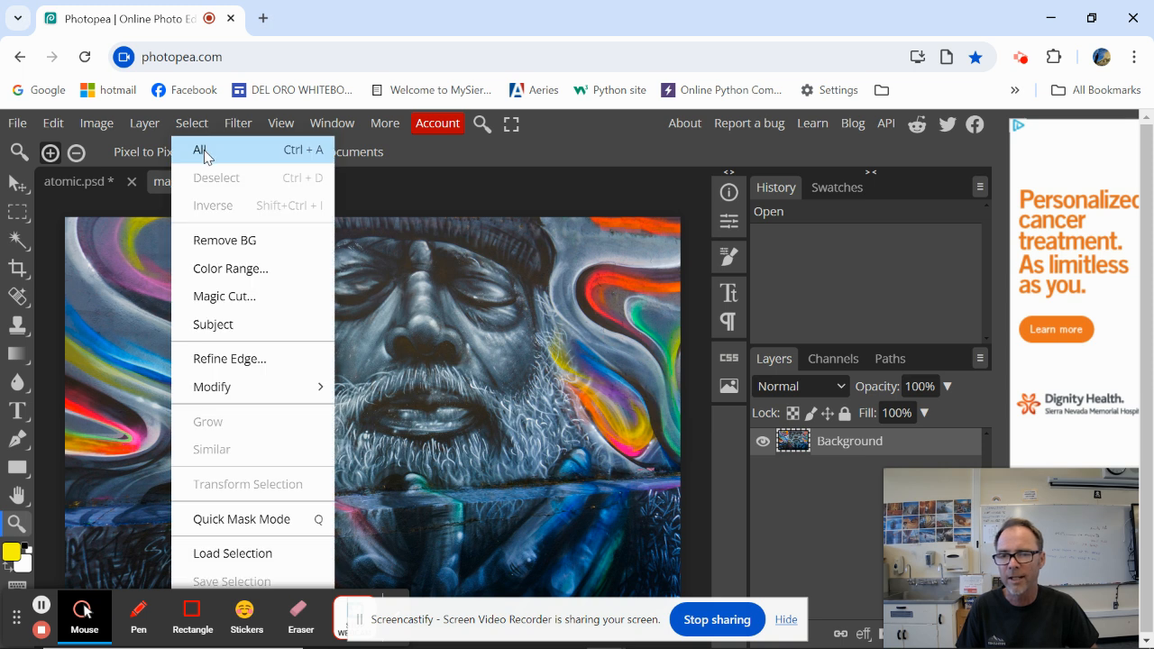
pyautogui.click(204, 150)
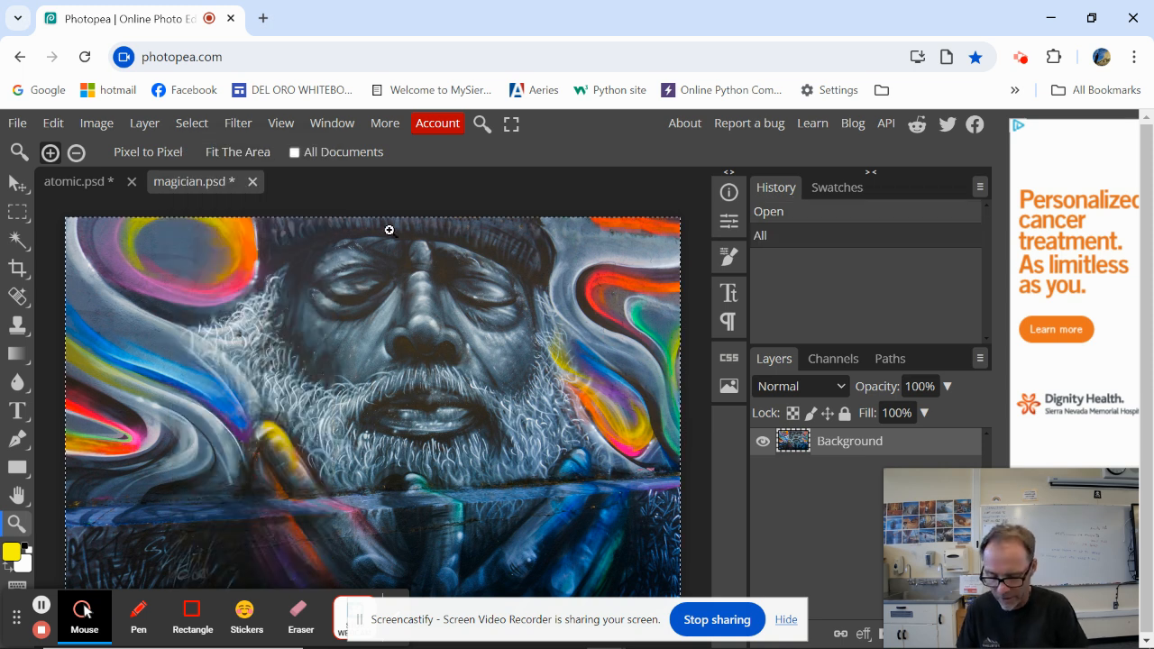
pyautogui.click(85, 181)
pyautogui.hotkey('ctrl', 'v')
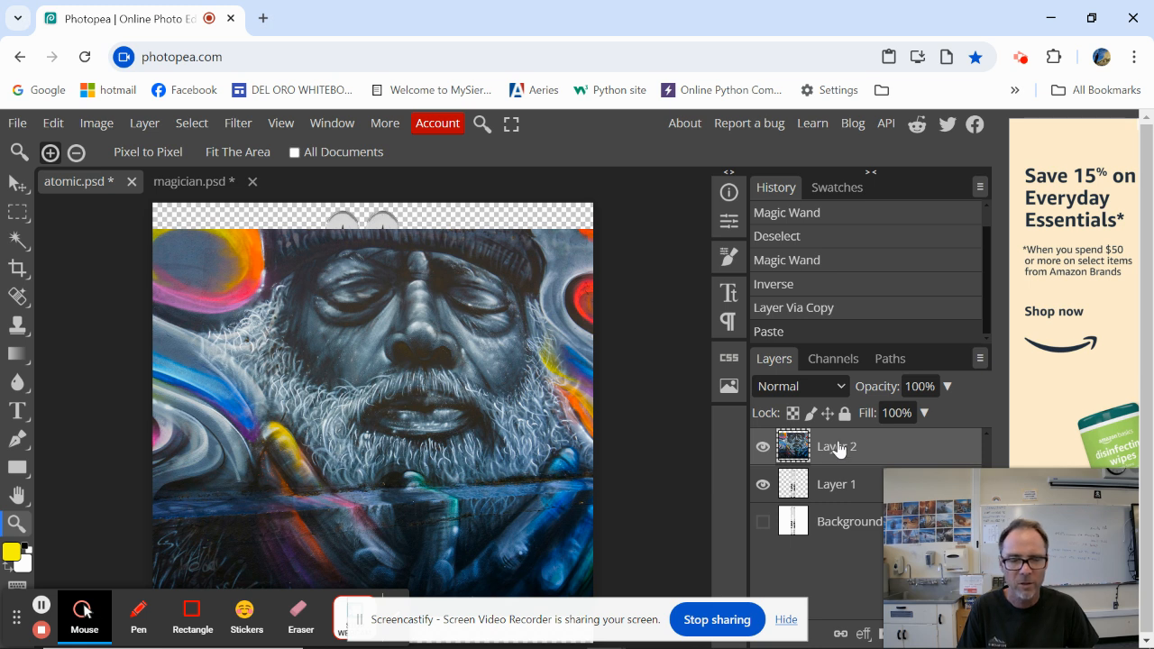
pyautogui.click(838, 488)
pyautogui.moveTo(838, 487); pyautogui.dragTo(834, 442)
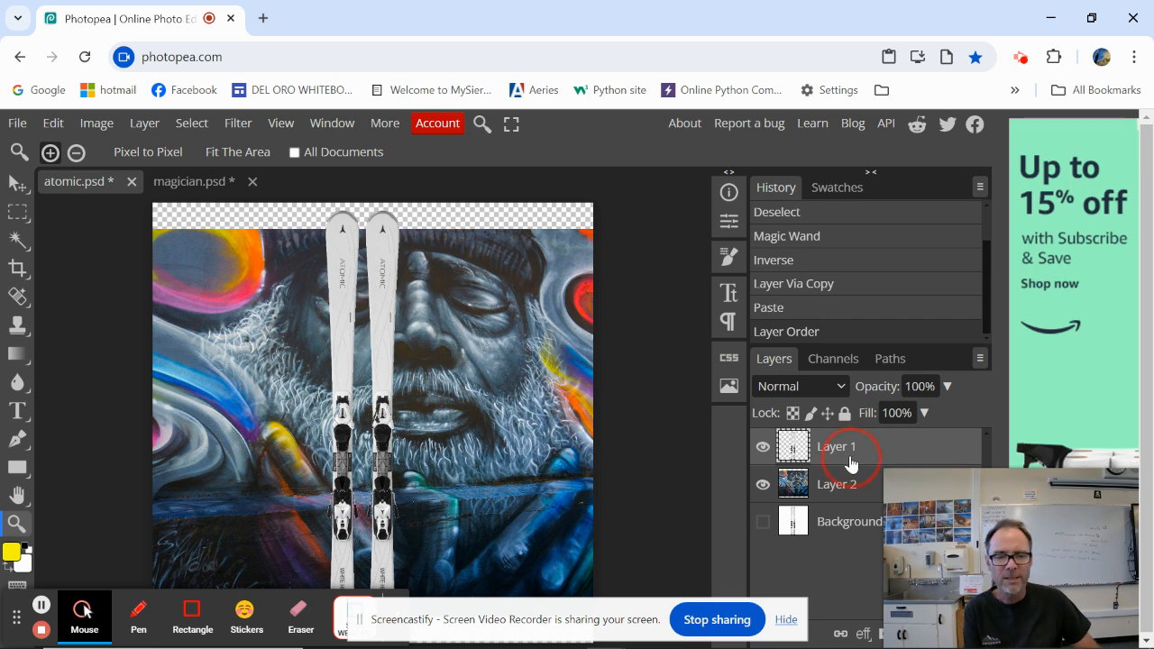
# - Free Transform the skis to about 73% width and 77% height, rotated about -89°, lying horizontally across the lower right of the mural
pyautogui.click(52, 123)
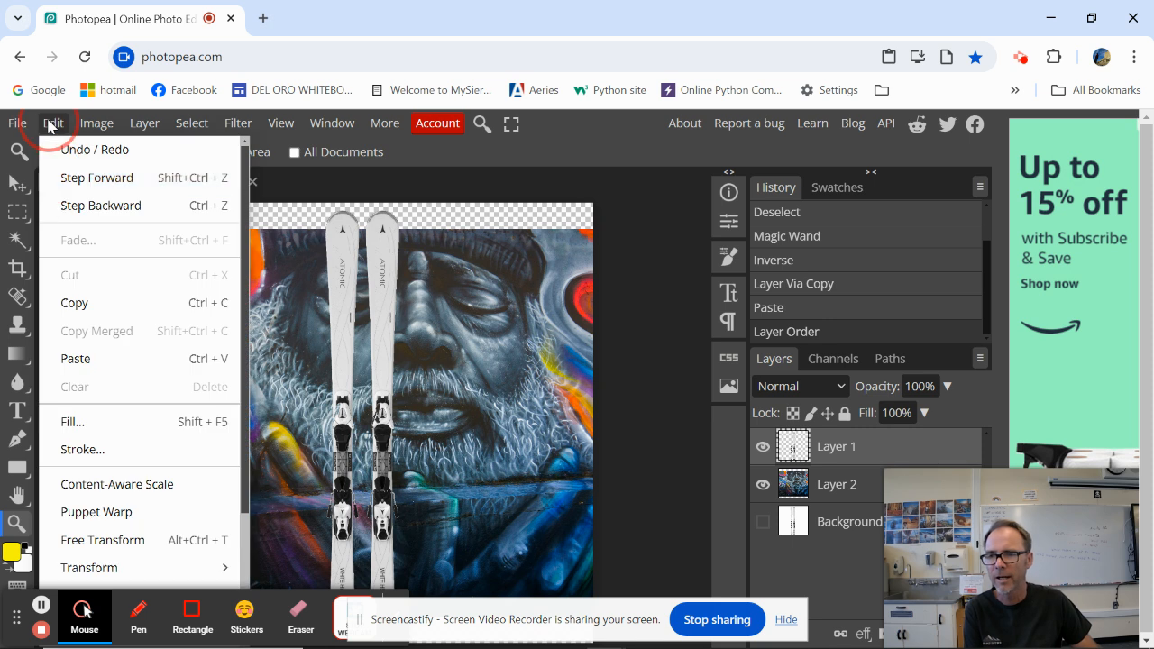
pyautogui.click(117, 540)
pyautogui.moveTo(264, 213); pyautogui.dragTo(312, 318)
pyautogui.moveTo(336, 362); pyautogui.dragTo(181, 285)
pyautogui.moveTo(225, 224); pyautogui.dragTo(192, 258)
pyautogui.moveTo(187, 322); pyautogui.dragTo(587, 304)
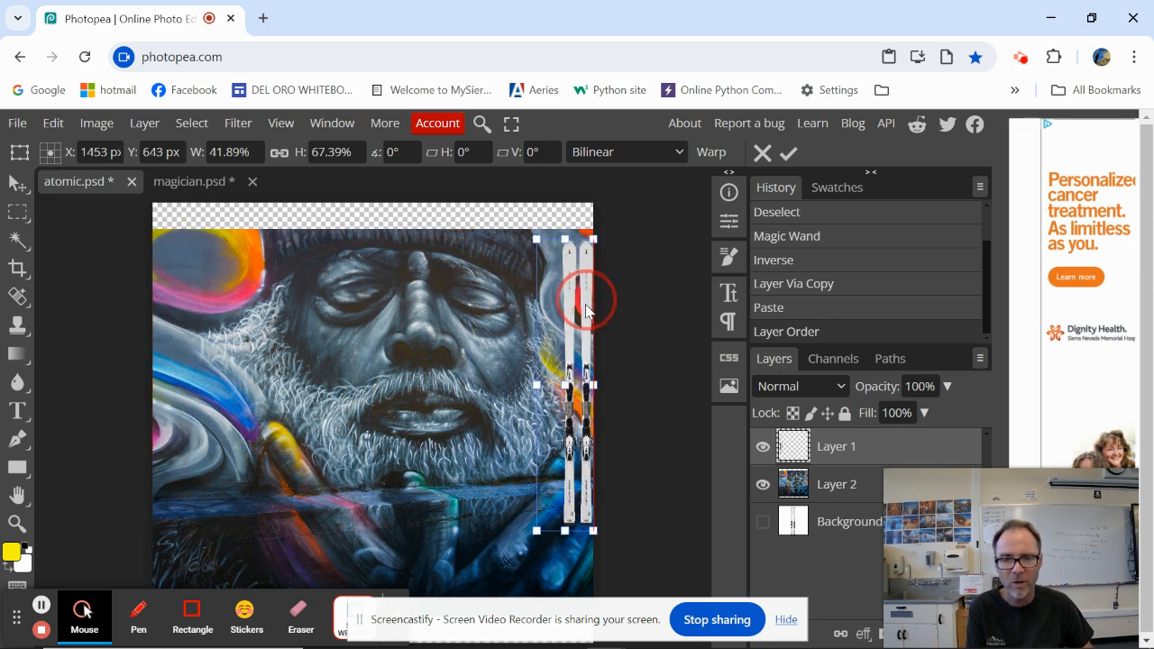
pyautogui.moveTo(536, 384); pyautogui.dragTo(511, 383)
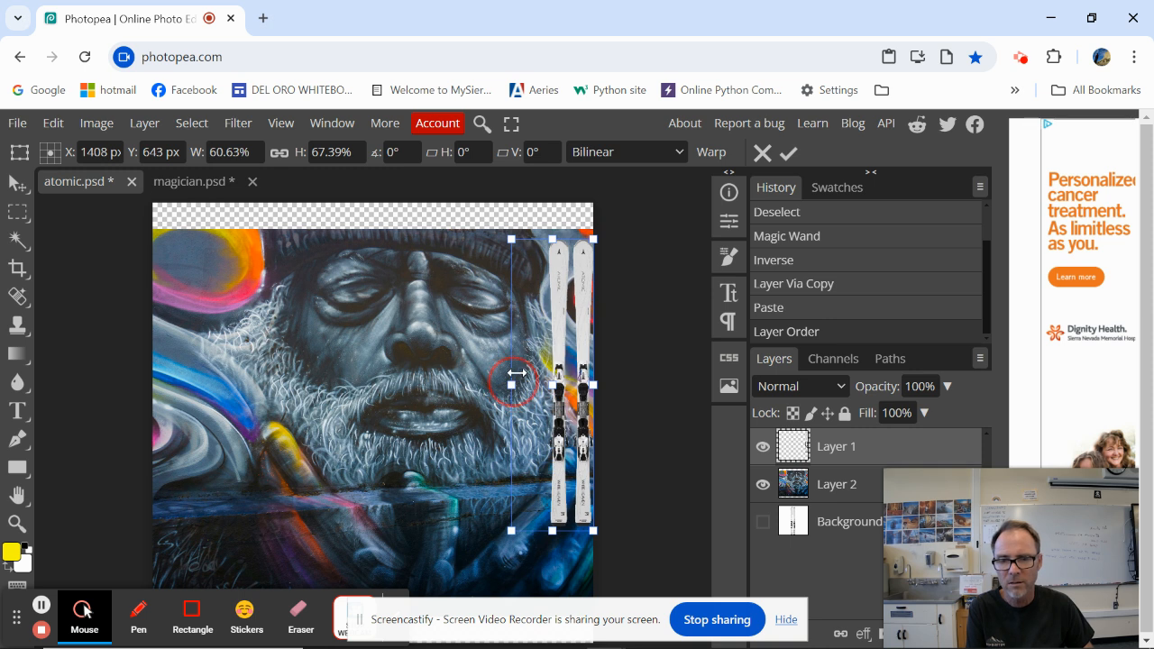
pyautogui.moveTo(509, 231); pyautogui.dragTo(336, 570)
pyautogui.moveTo(282, 517); pyautogui.dragTo(242, 497)
pyautogui.moveTo(316, 536); pyautogui.dragTo(343, 549)
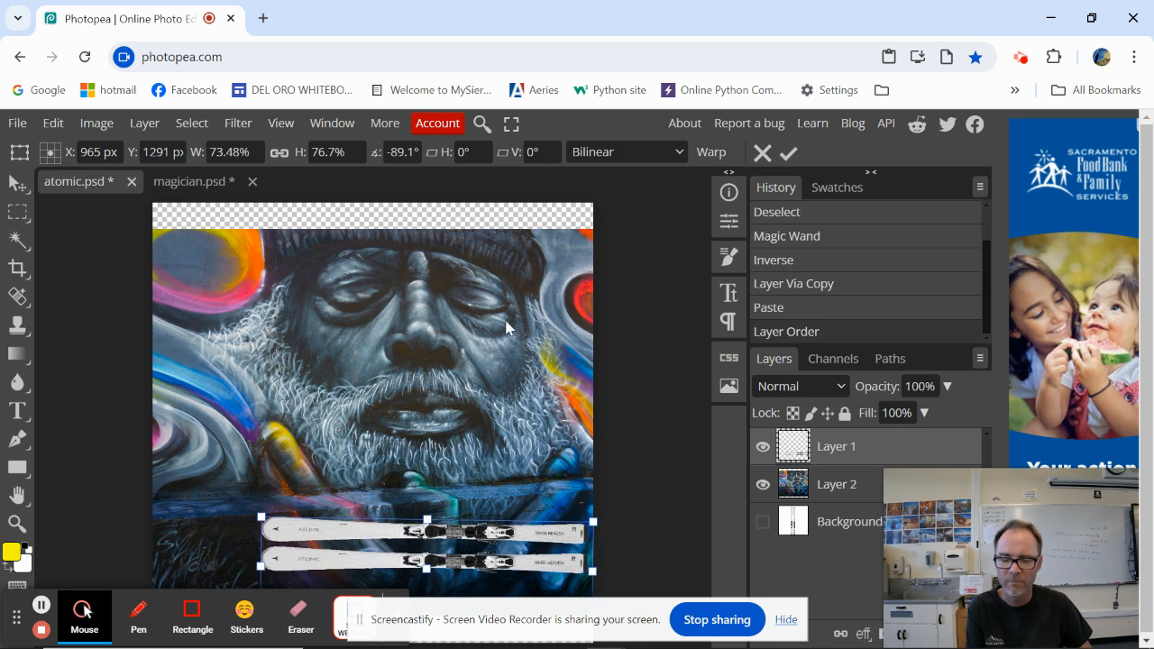
pyautogui.press('z')
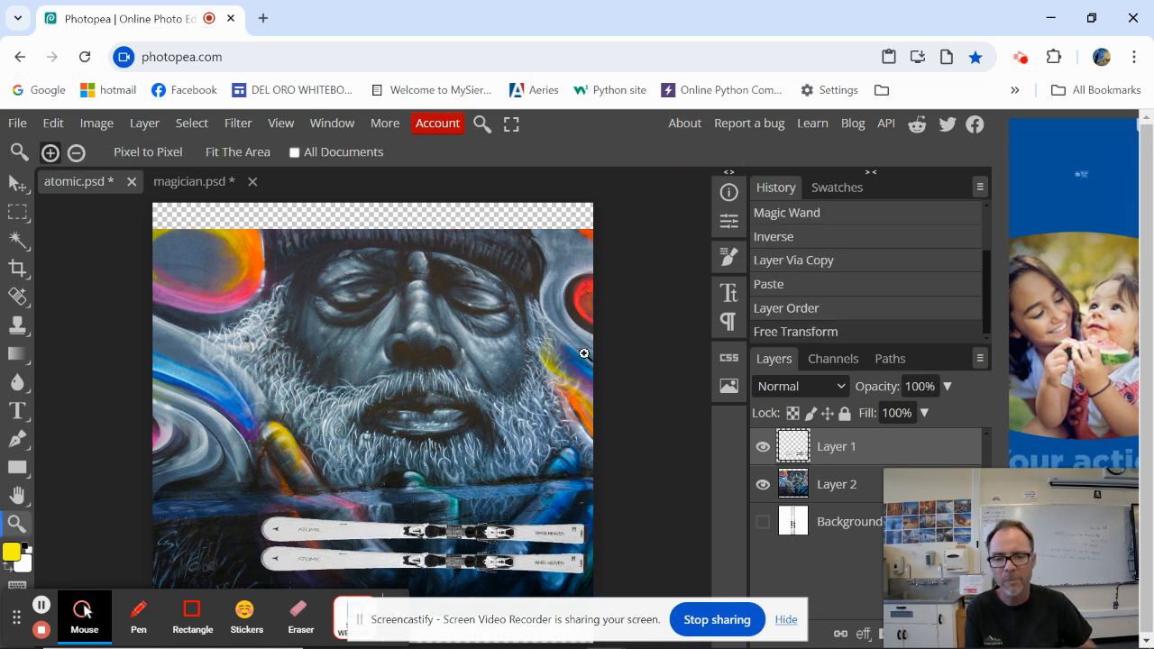
# - Move the mural layer above the skis layer and apply it as a clipping mask to the skis
pyautogui.moveTo(1128, 501)
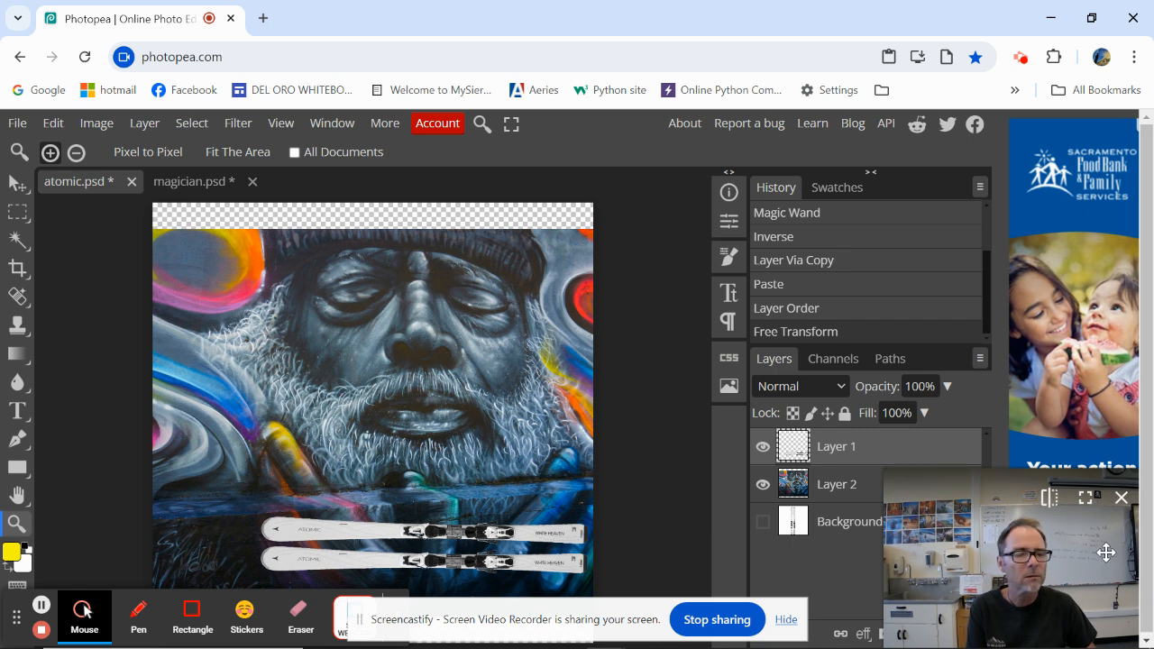
pyautogui.click(1123, 499)
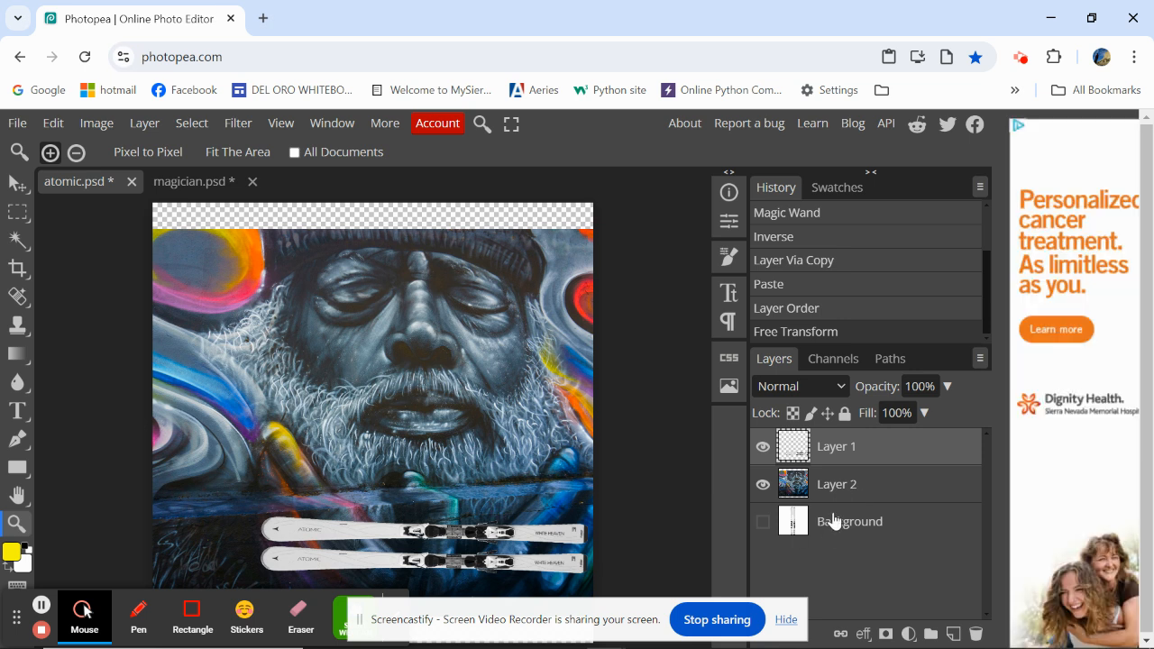
pyautogui.moveTo(848, 495); pyautogui.dragTo(851, 446)
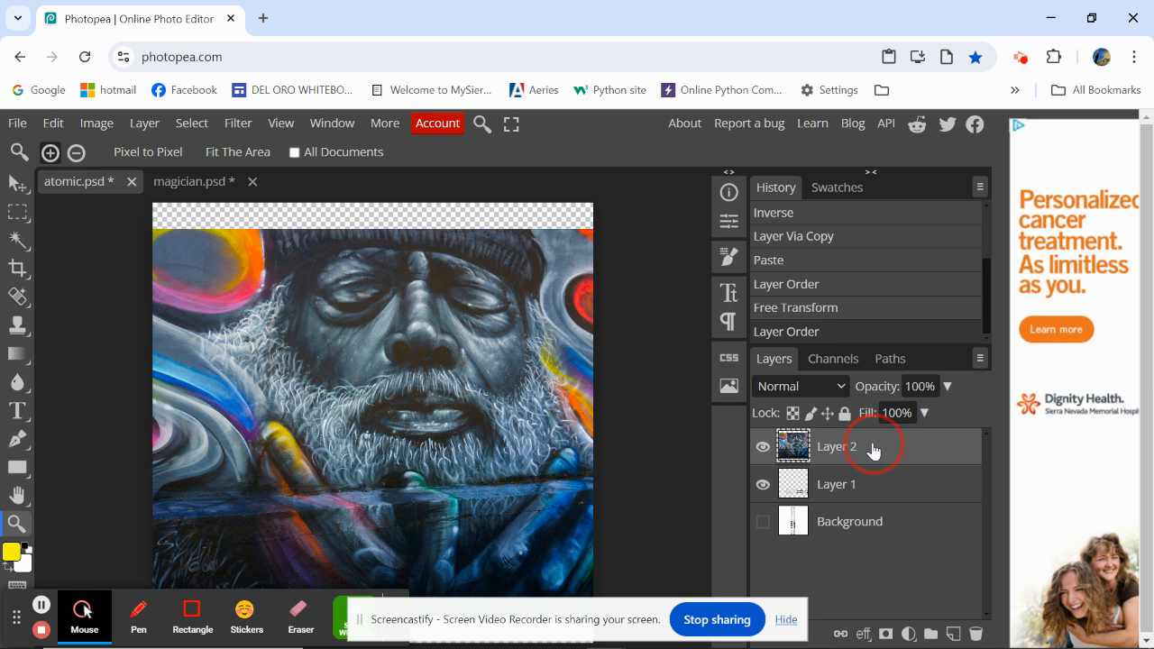
pyautogui.rightClick(873, 451)
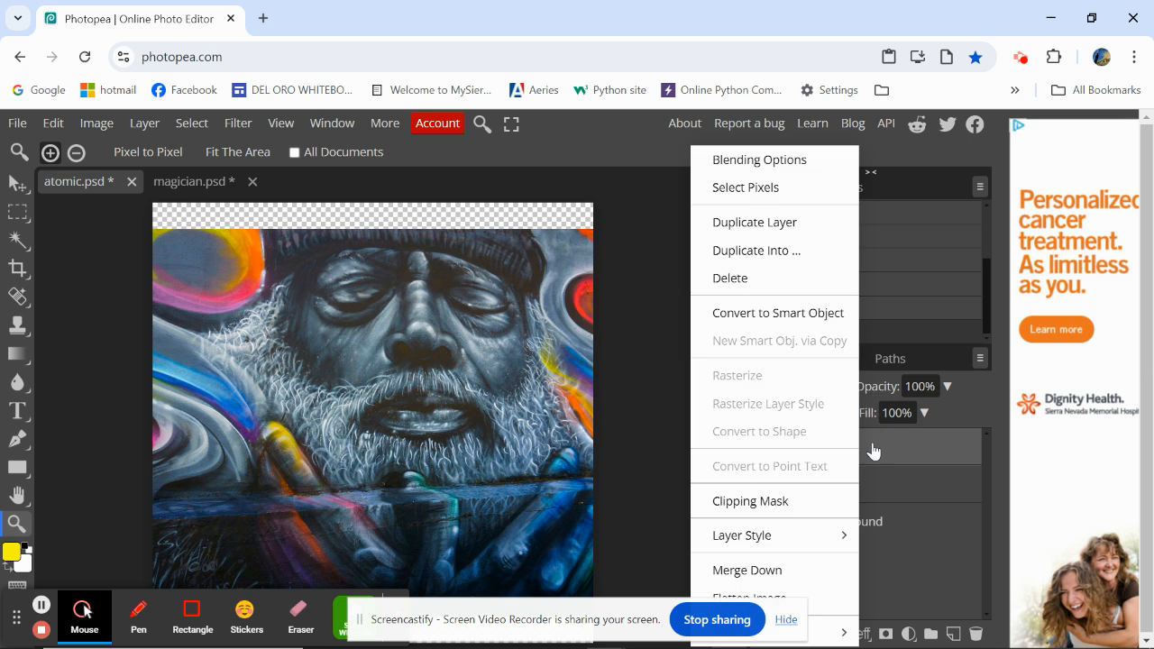
pyautogui.click(771, 511)
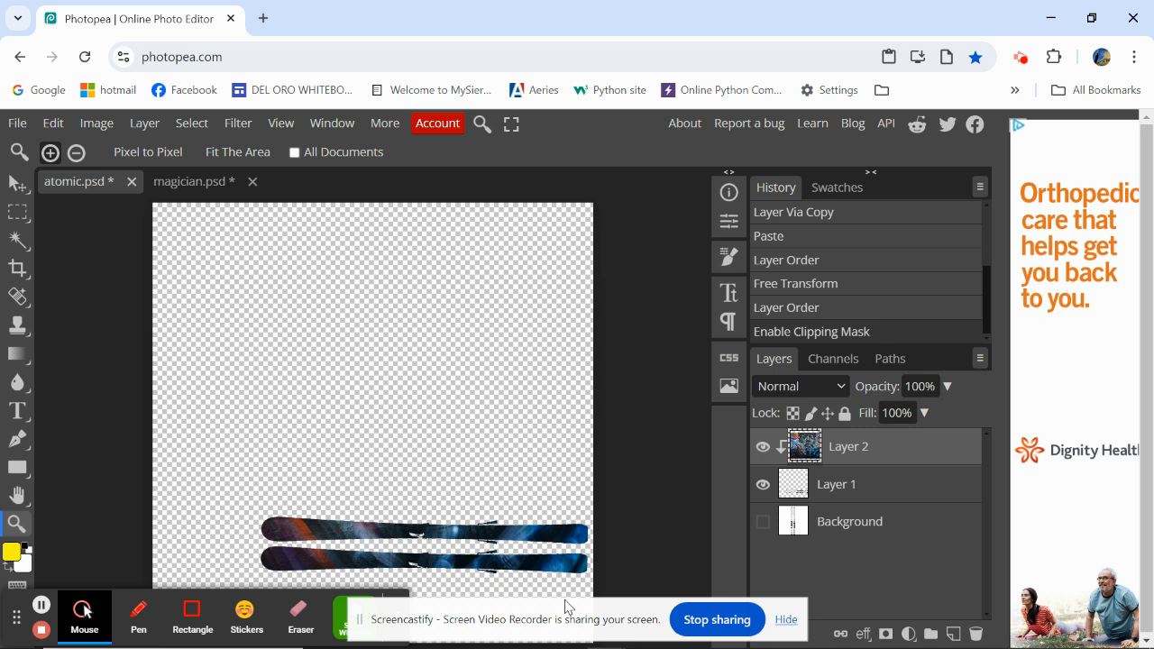
# - Shift the clipped mural down and to the right so a more colourful part of it covers the skis
pyautogui.click(413, 565)
pyautogui.click(418, 566)
pyautogui.click(419, 566)
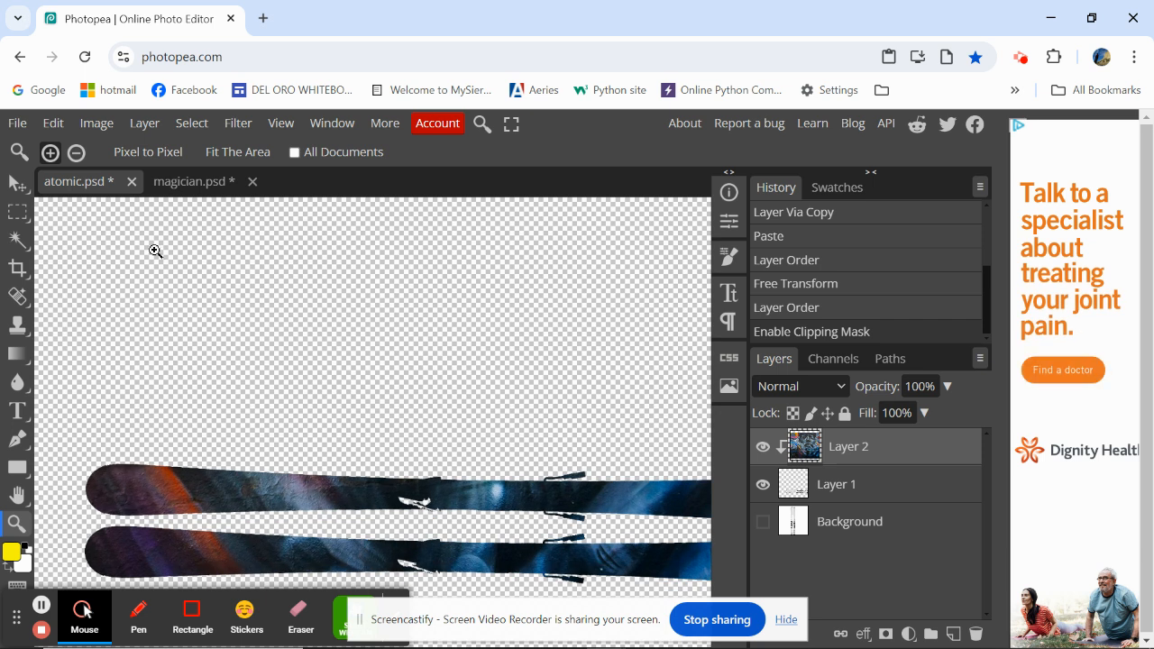
pyautogui.click(17, 183)
pyautogui.moveTo(276, 366); pyautogui.dragTo(319, 444)
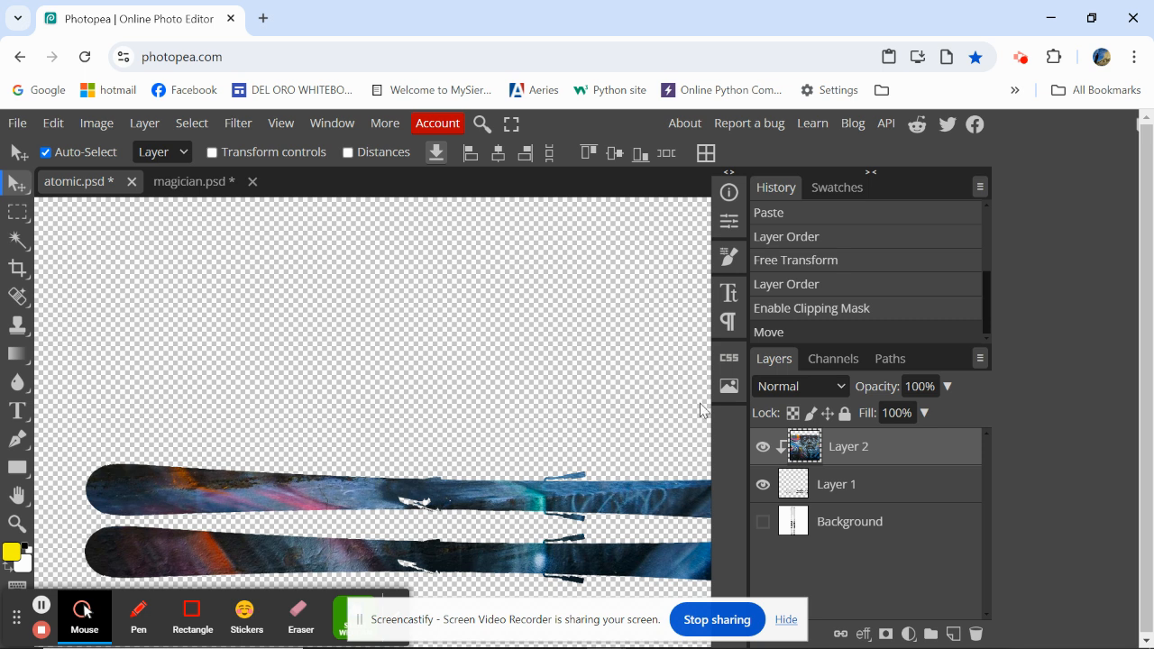
# - Try the Dissolve blend mode on the mural layer, settle on Darken, and lower the layer's opacity to 90%
pyautogui.click(828, 387)
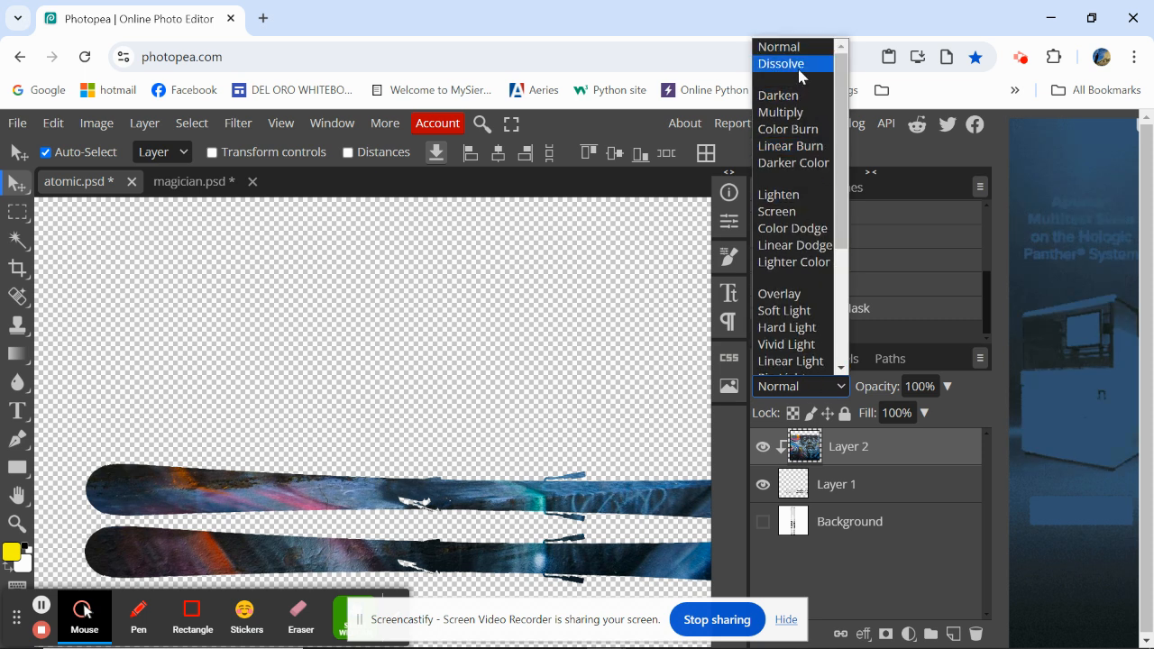
pyautogui.click(800, 64)
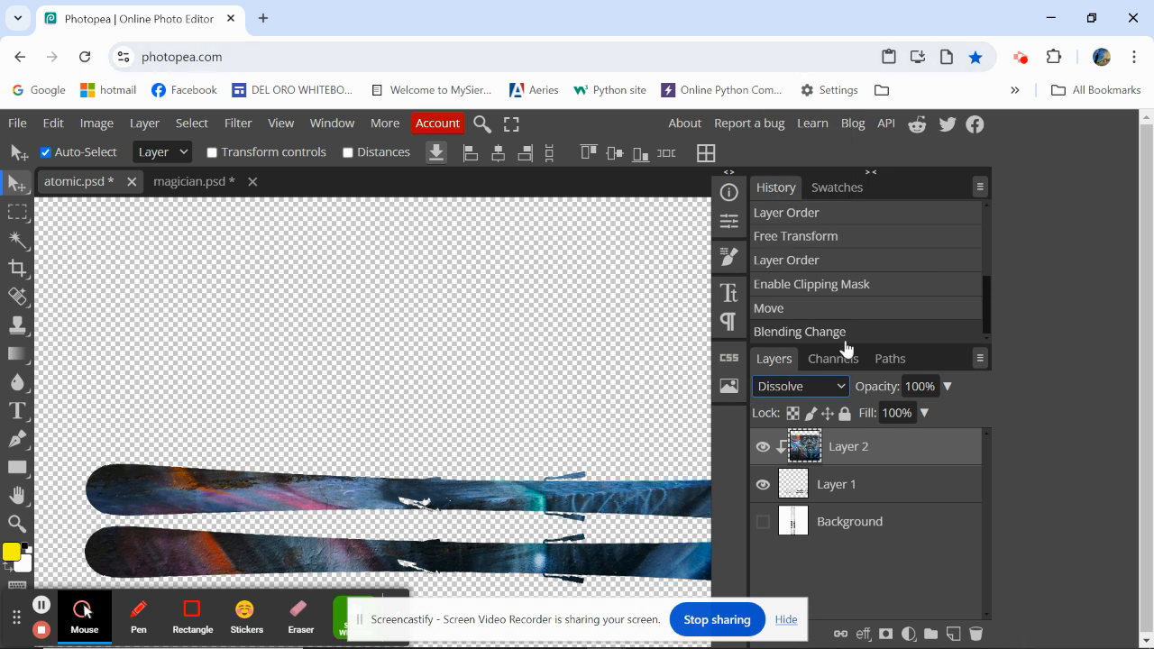
pyautogui.click(841, 388)
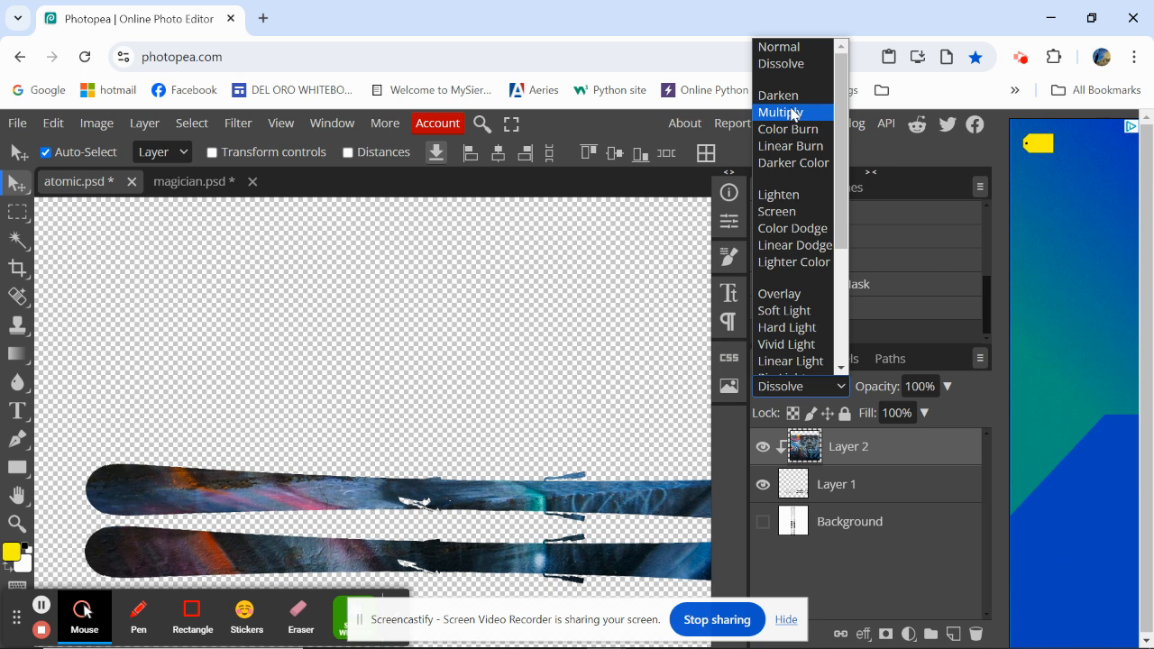
pyautogui.press('Down')
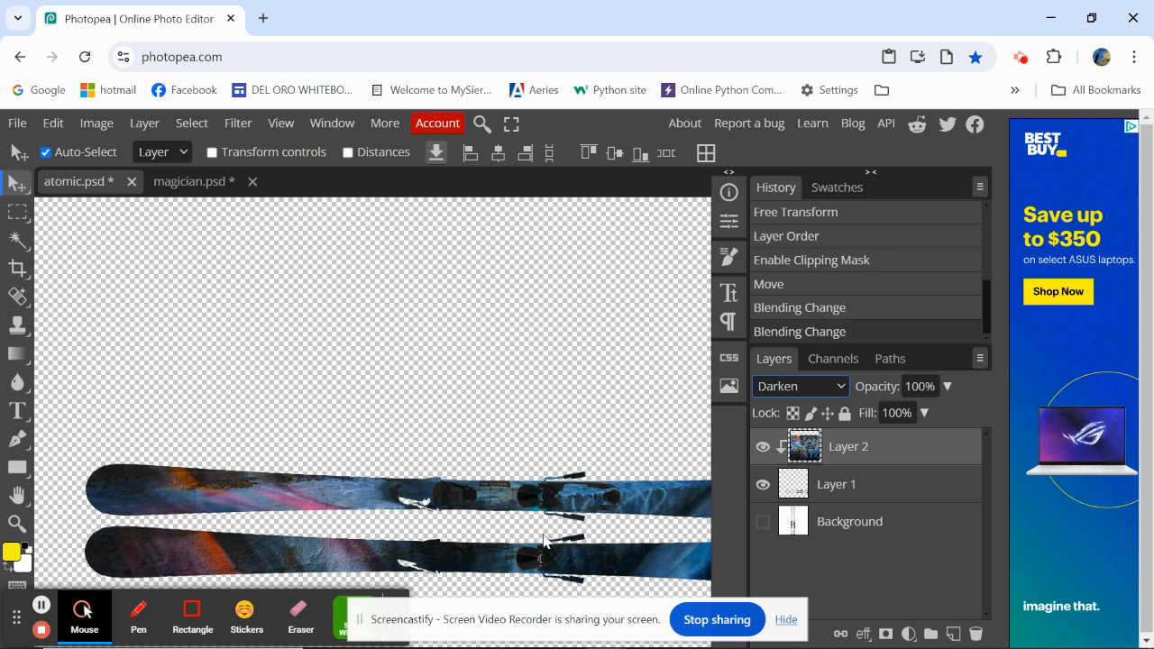
pyautogui.click(946, 386)
pyautogui.moveTo(947, 415)
pyautogui.mouseDown()
pyautogui.moveTo(900, 425)
pyautogui.moveTo(967, 423)
pyautogui.moveTo(905, 420)
pyautogui.moveTo(940, 426)
pyautogui.mouseUp()
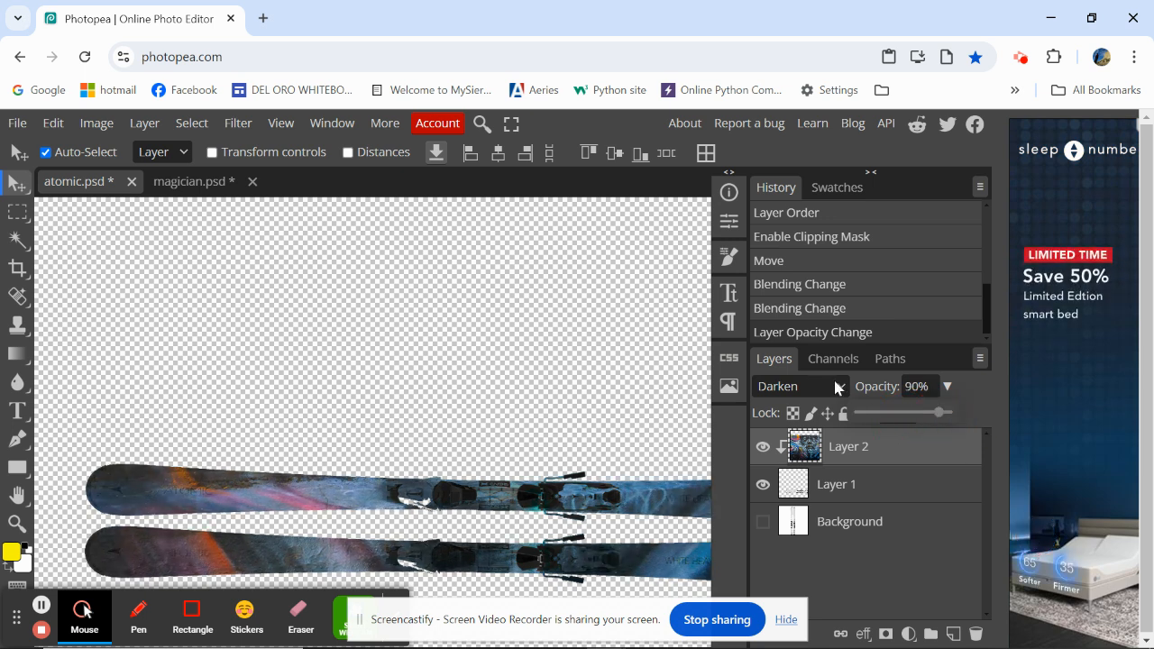
# - Try the Color Burn, Linear Burn and Lighten blend modes on the clipped mural layer
pyautogui.click(824, 382)
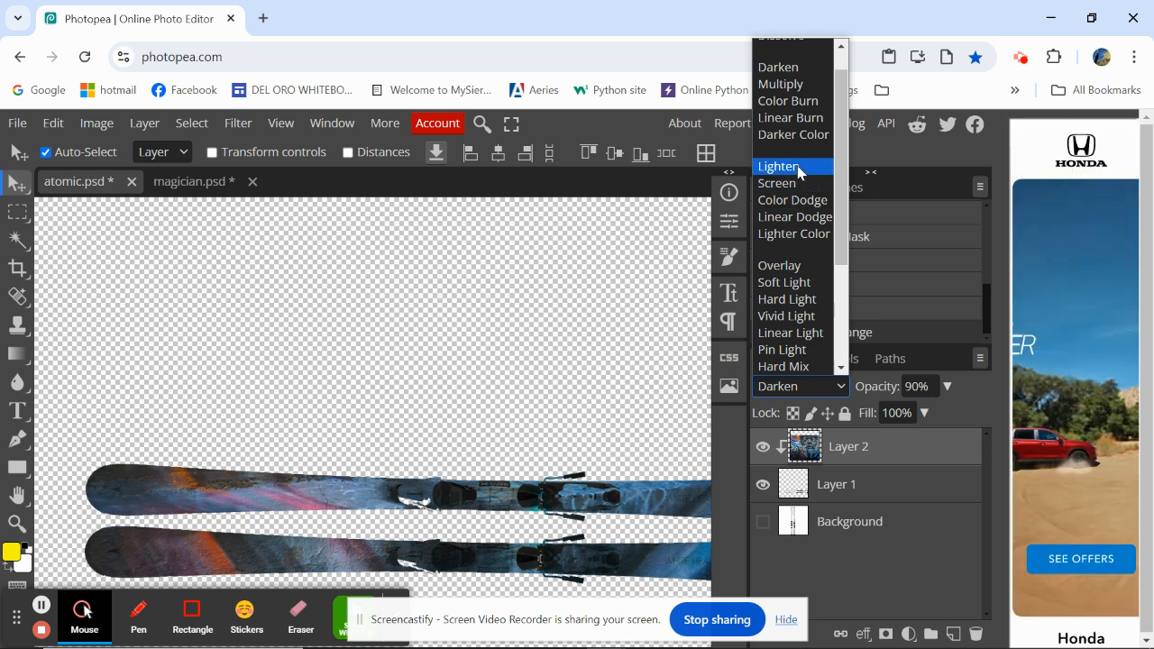
pyautogui.click(793, 102)
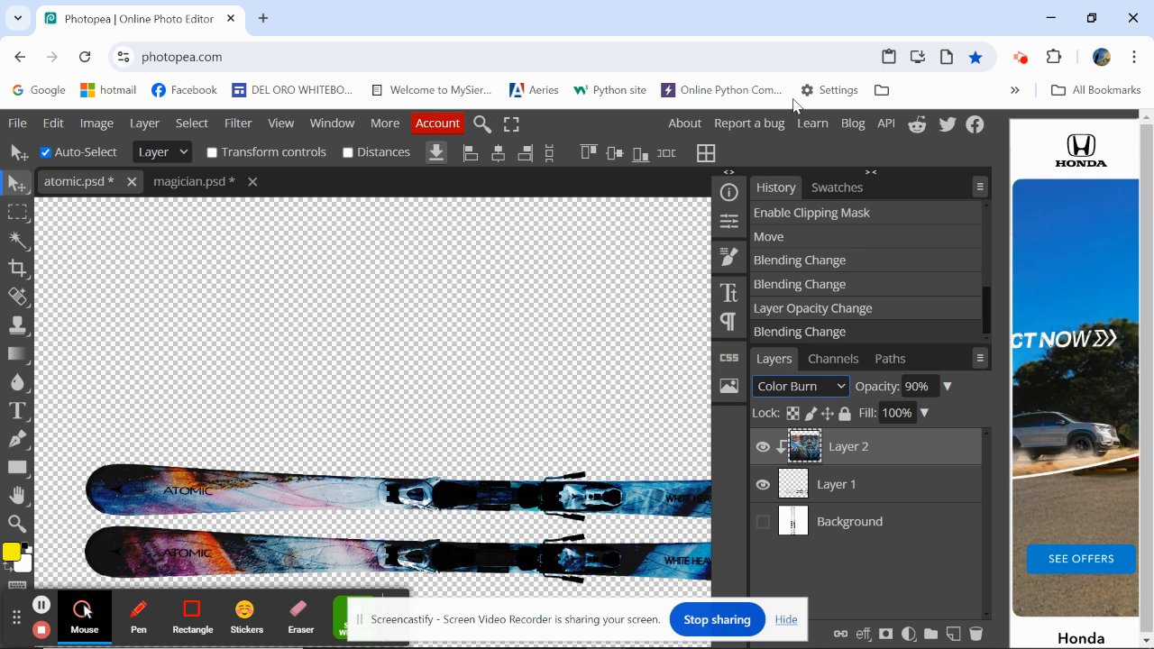
pyautogui.click(835, 388)
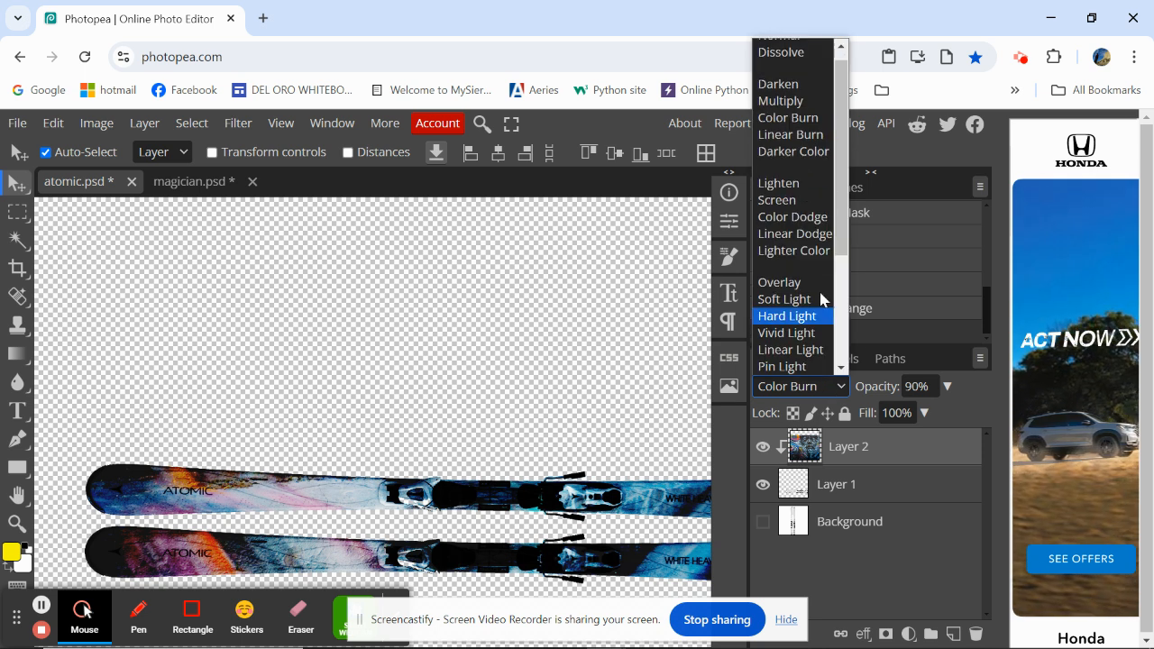
pyautogui.click(803, 141)
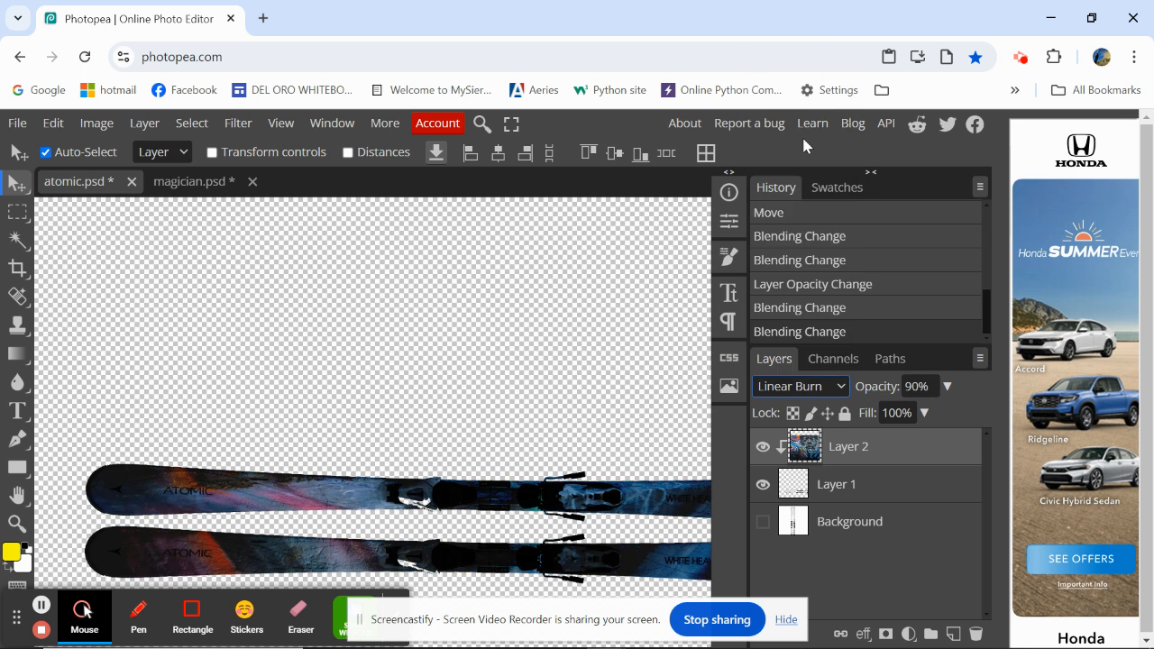
pyautogui.click(835, 388)
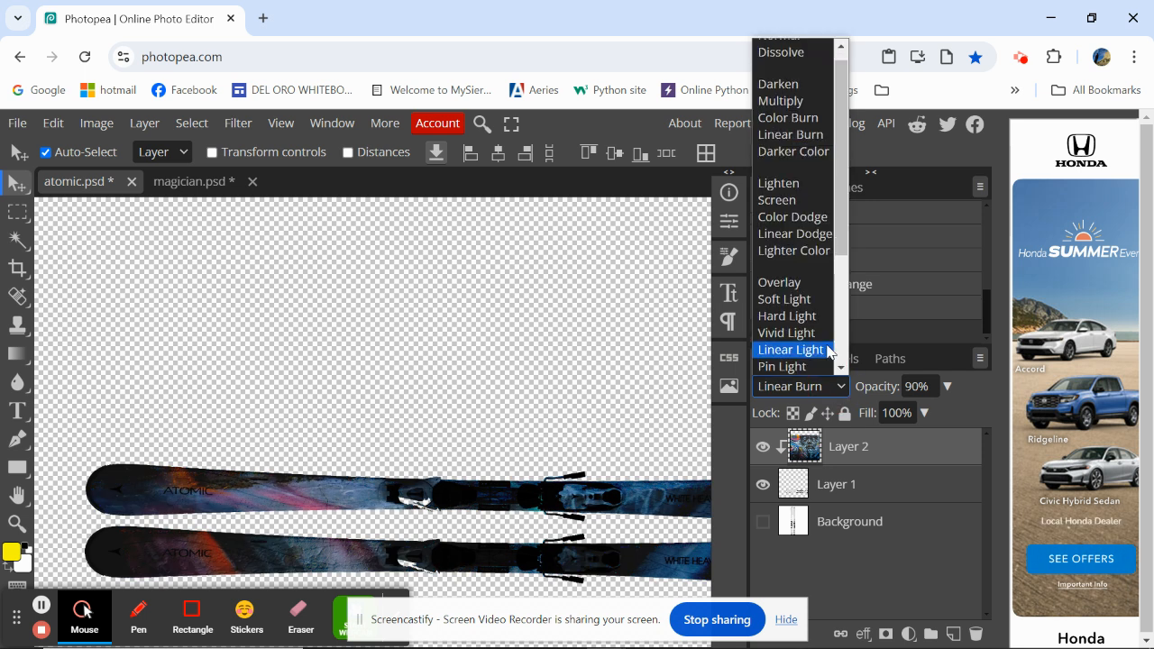
pyautogui.click(797, 188)
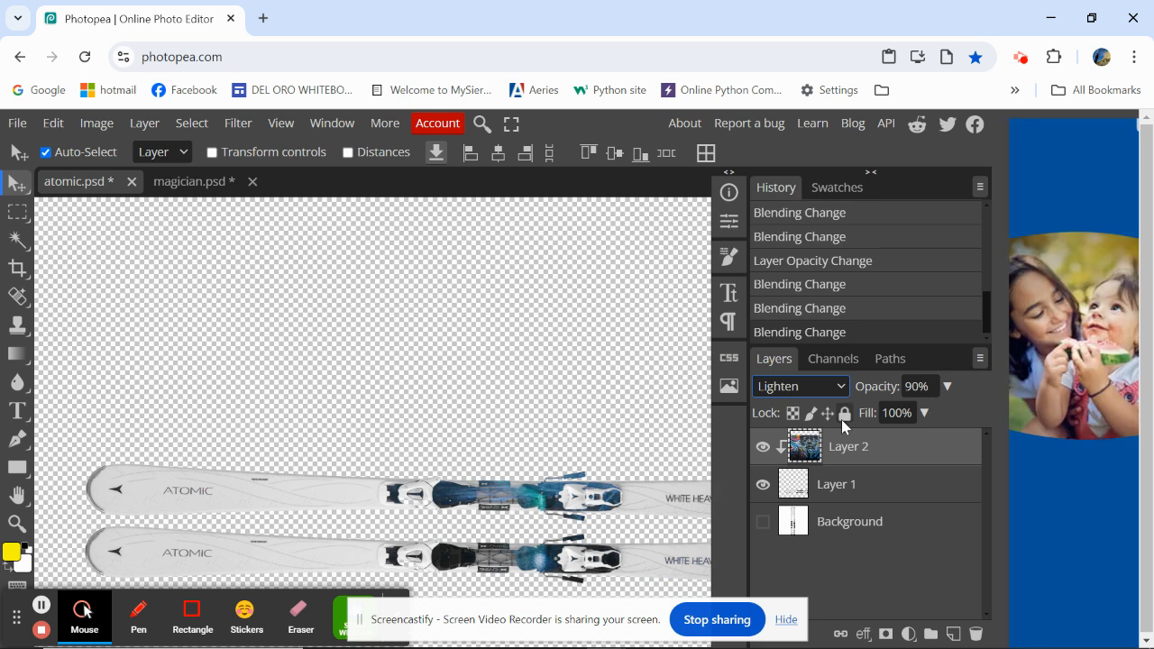
# - Try the Soft Light and Hard Light blend modes on the mural layer, and return it to Darken
pyautogui.click(835, 388)
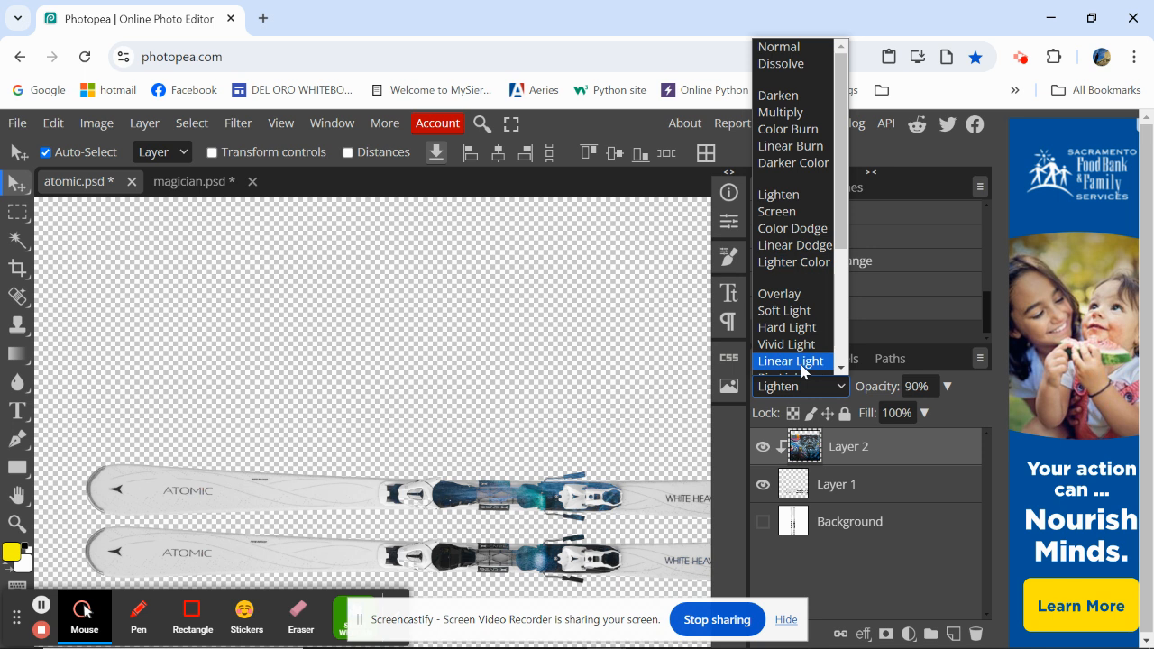
pyautogui.click(793, 312)
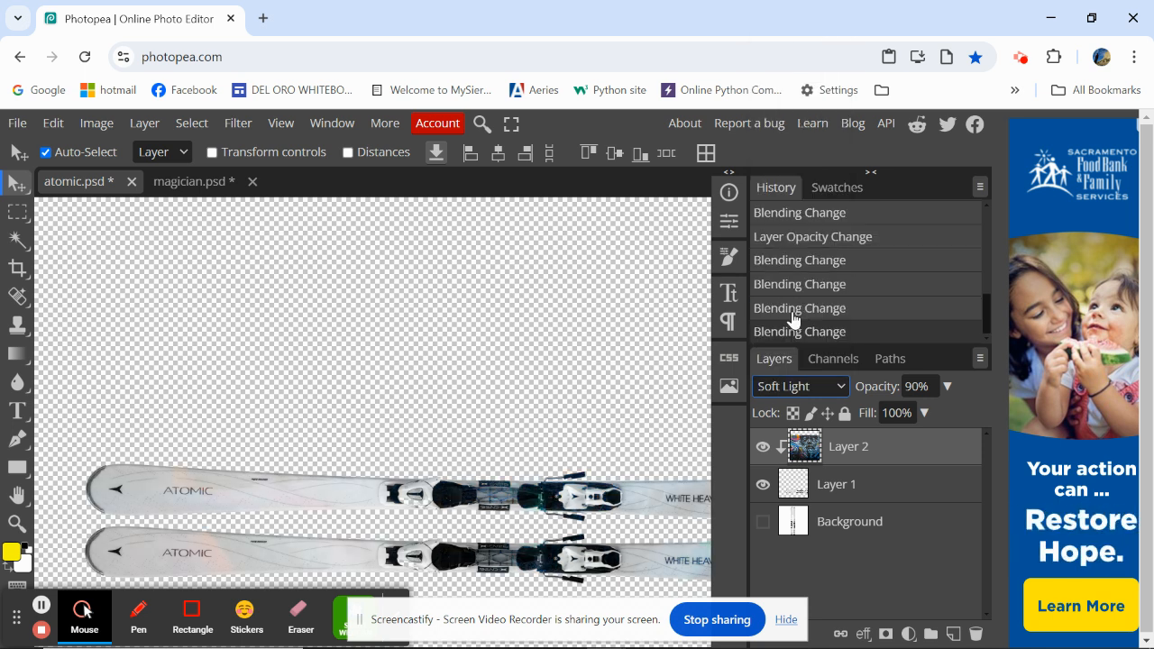
pyautogui.click(820, 386)
pyautogui.scroll(-1, 802, 333)
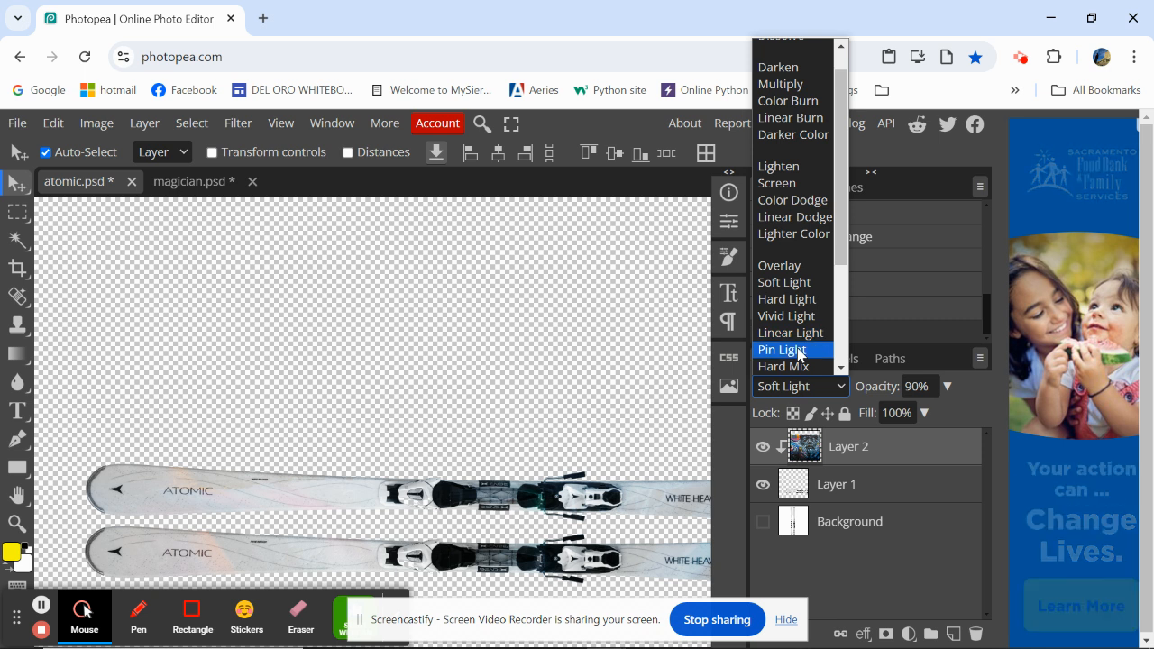
pyautogui.click(798, 304)
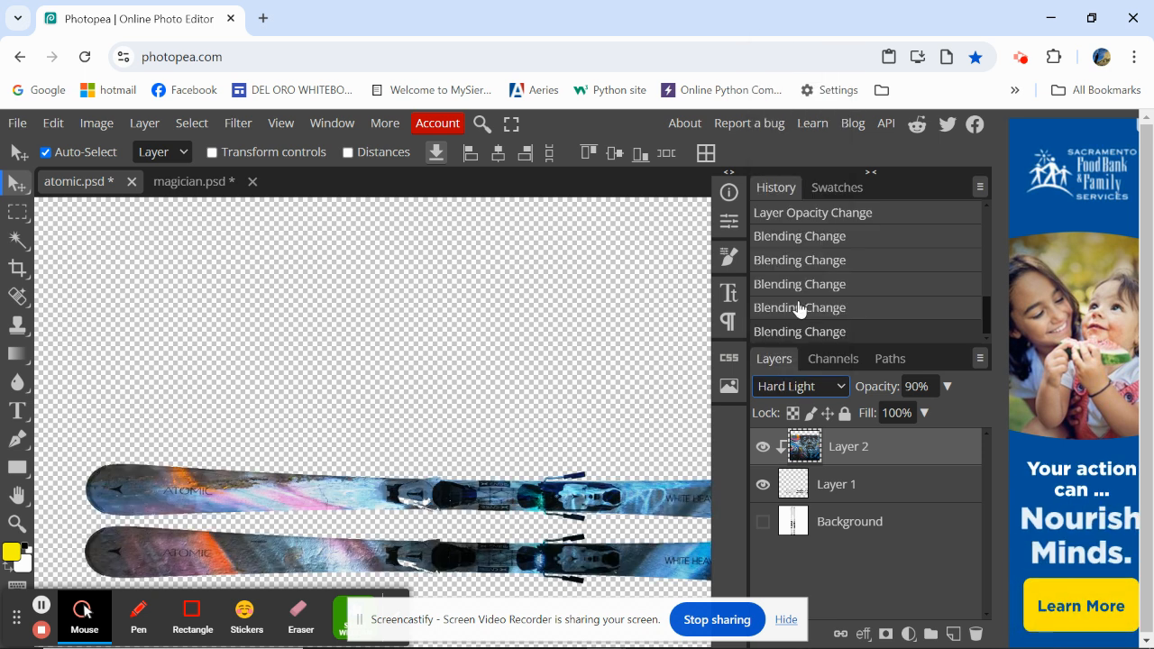
pyautogui.click(822, 386)
pyautogui.scroll(-1, 802, 225)
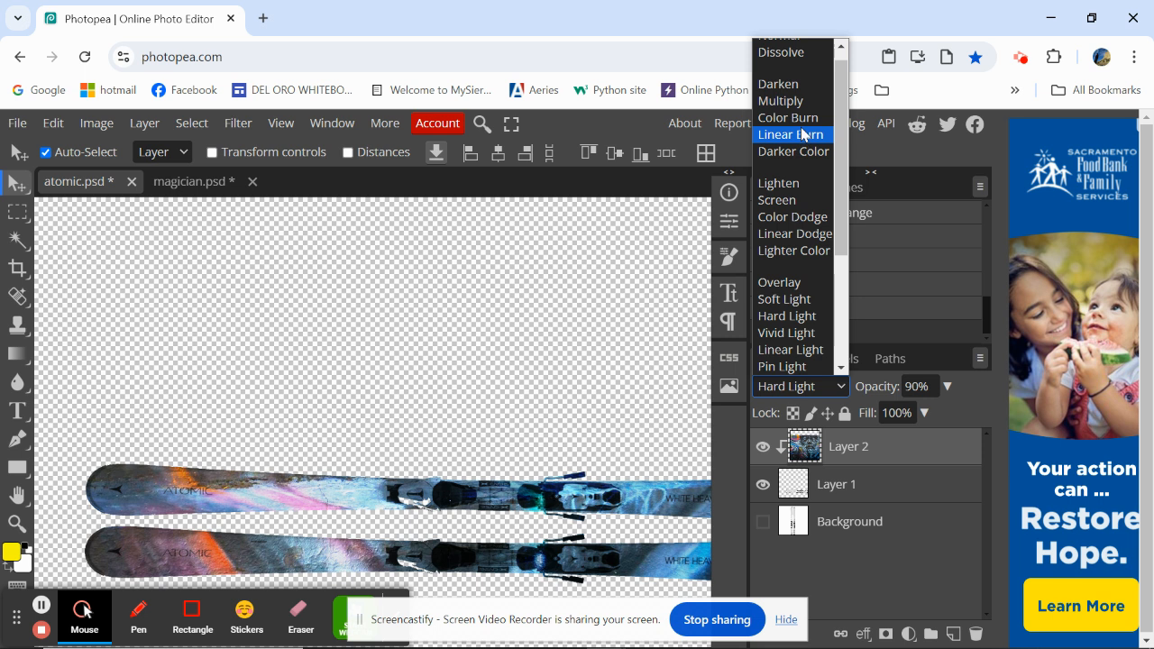
pyautogui.click(800, 85)
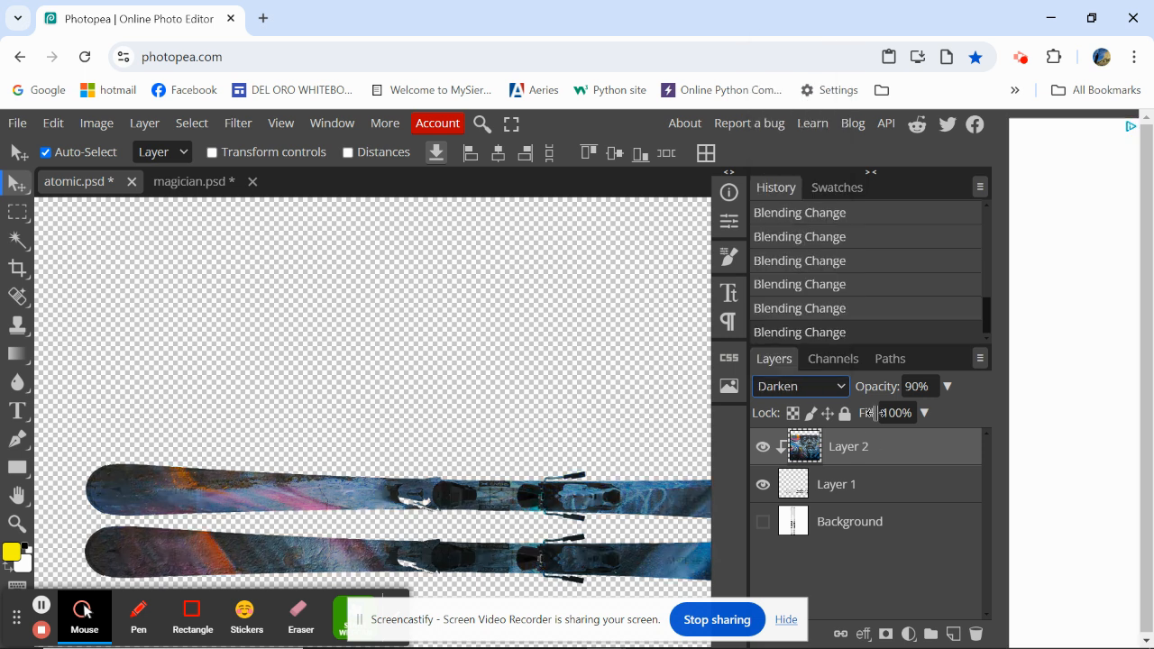
pyautogui.click(762, 446)
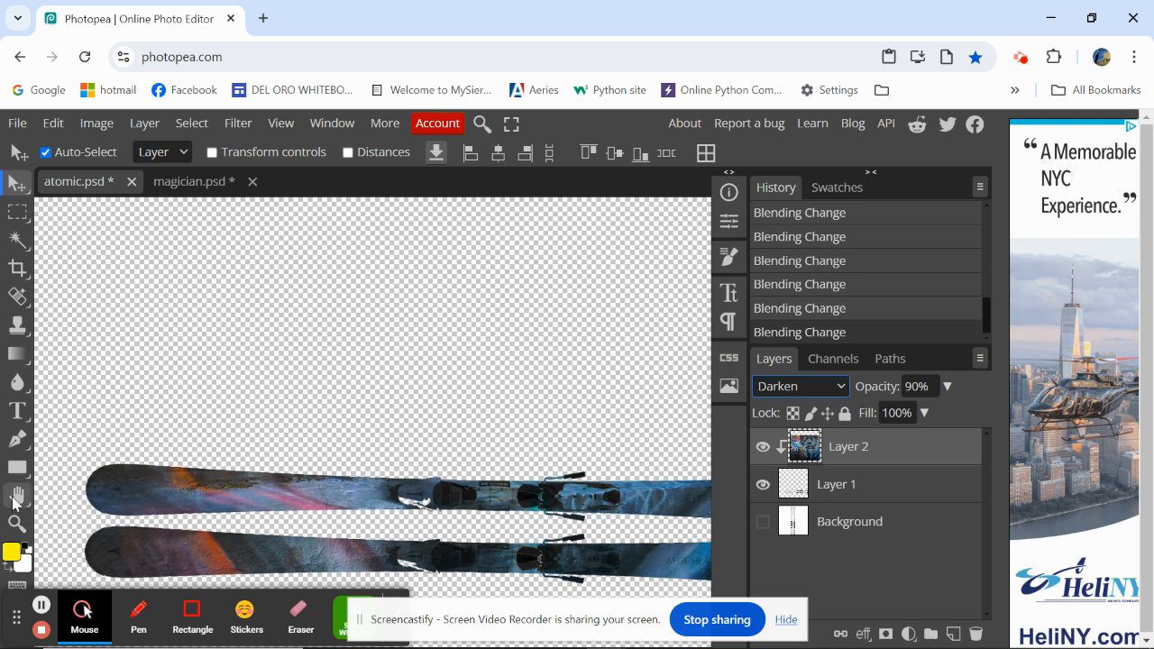
# - Erase the mural layer with the Eraser over the white front part of the upper ski's binding
pyautogui.click(17, 523)
pyautogui.click(467, 518)
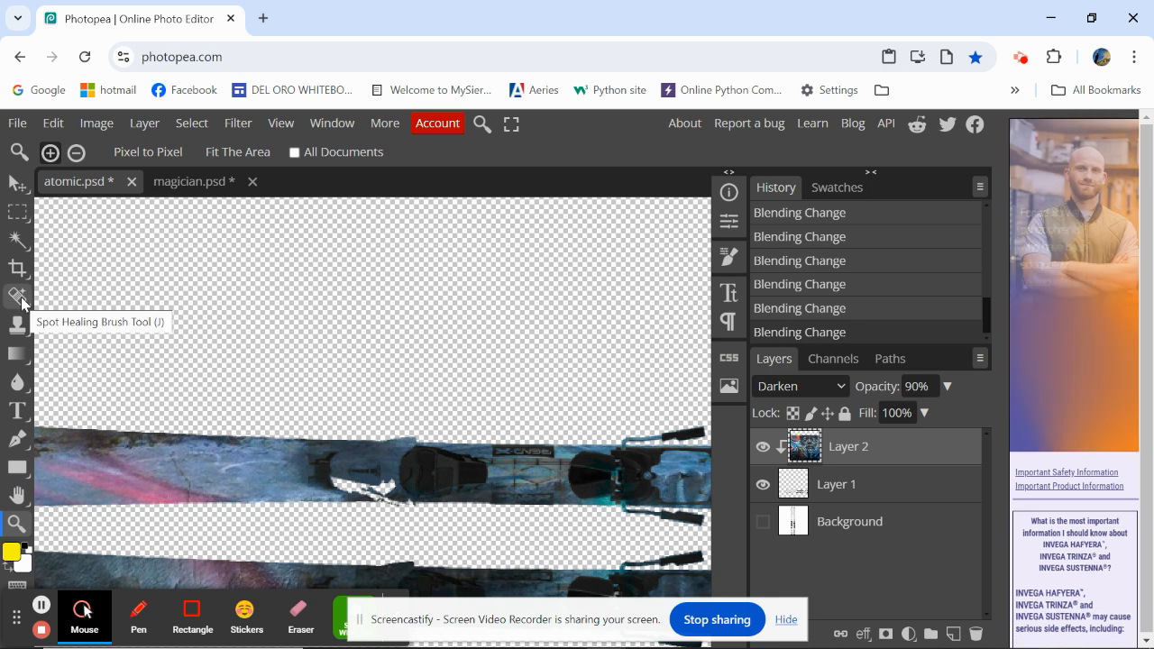
pyautogui.click(21, 299)
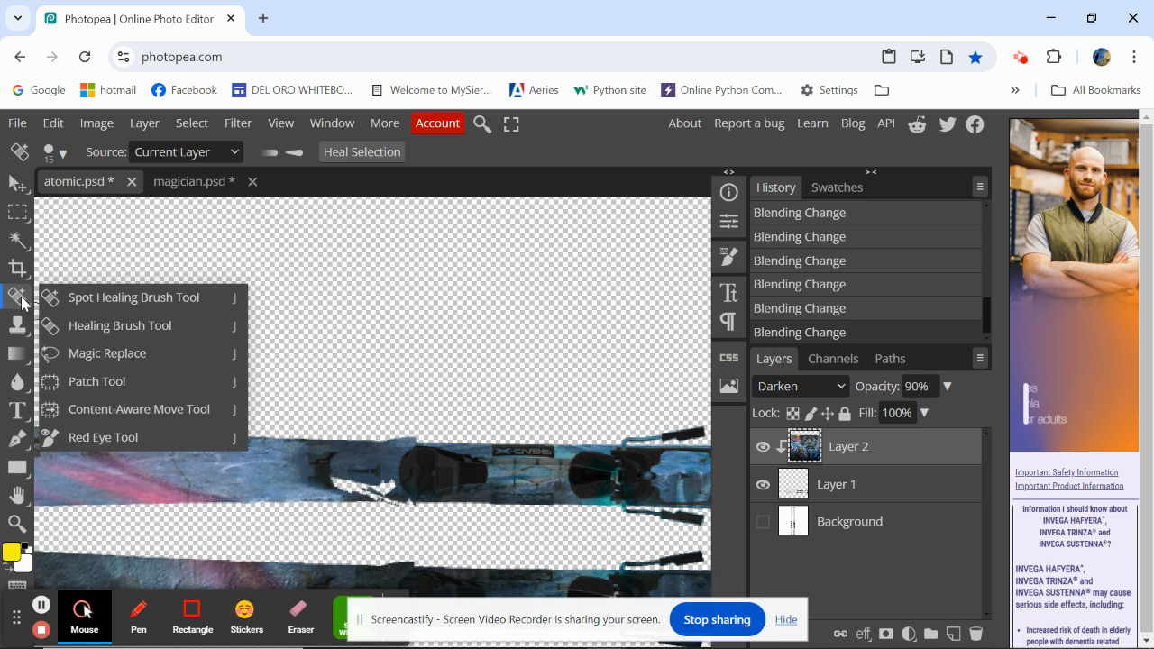
pyautogui.click(16, 327)
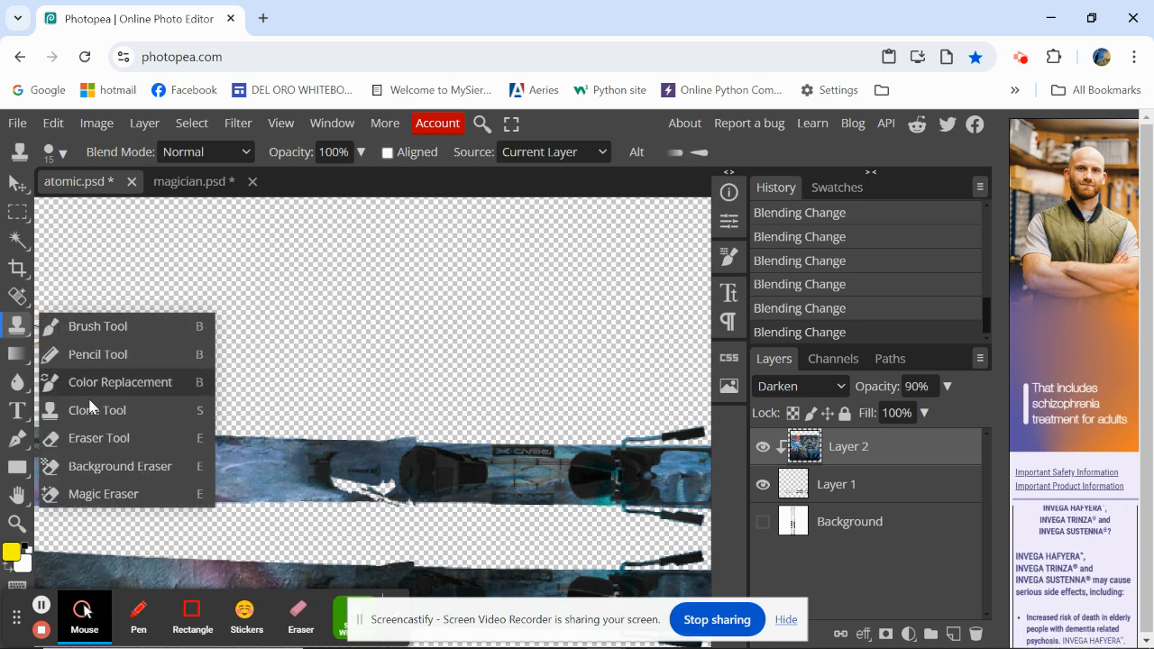
pyautogui.click(118, 437)
pyautogui.moveTo(374, 475)
pyautogui.mouseDown()
pyautogui.moveTo(340, 467)
pyautogui.moveTo(410, 448)
pyautogui.moveTo(398, 446)
pyautogui.moveTo(339, 466)
pyautogui.moveTo(380, 453)
pyautogui.moveTo(431, 465)
pyautogui.moveTo(405, 478)
pyautogui.moveTo(347, 470)
pyautogui.moveTo(370, 485)
pyautogui.mouseUp()
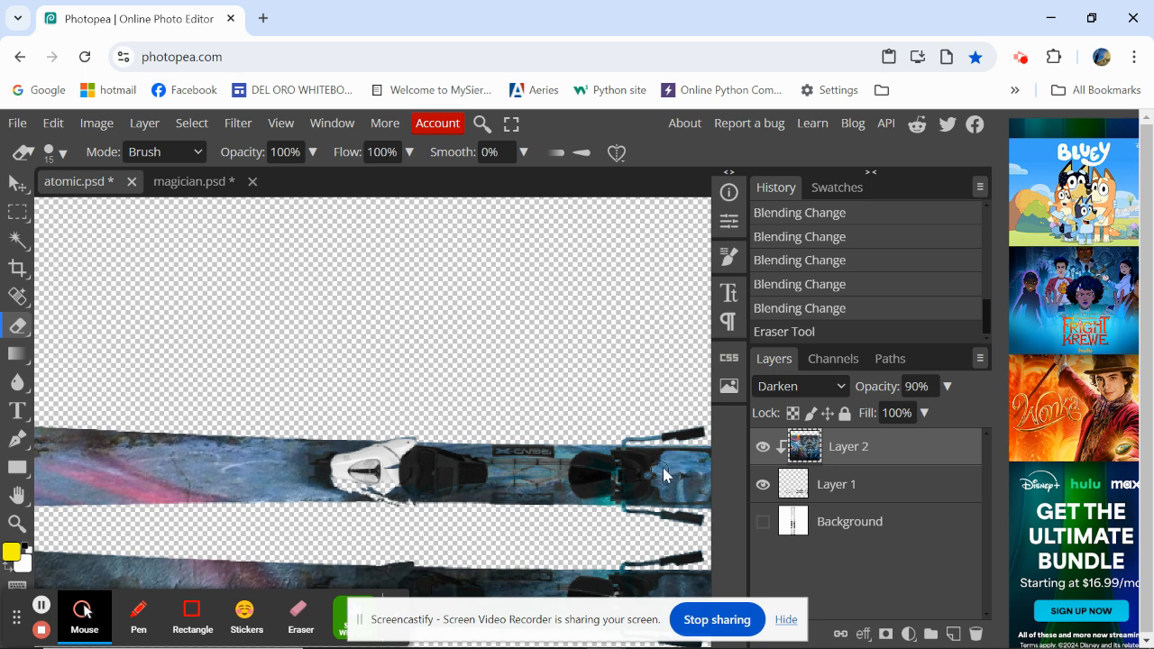
pyautogui.moveTo(657, 465); pyautogui.dragTo(684, 471)
pyautogui.hotkey('ctrl', 'z')
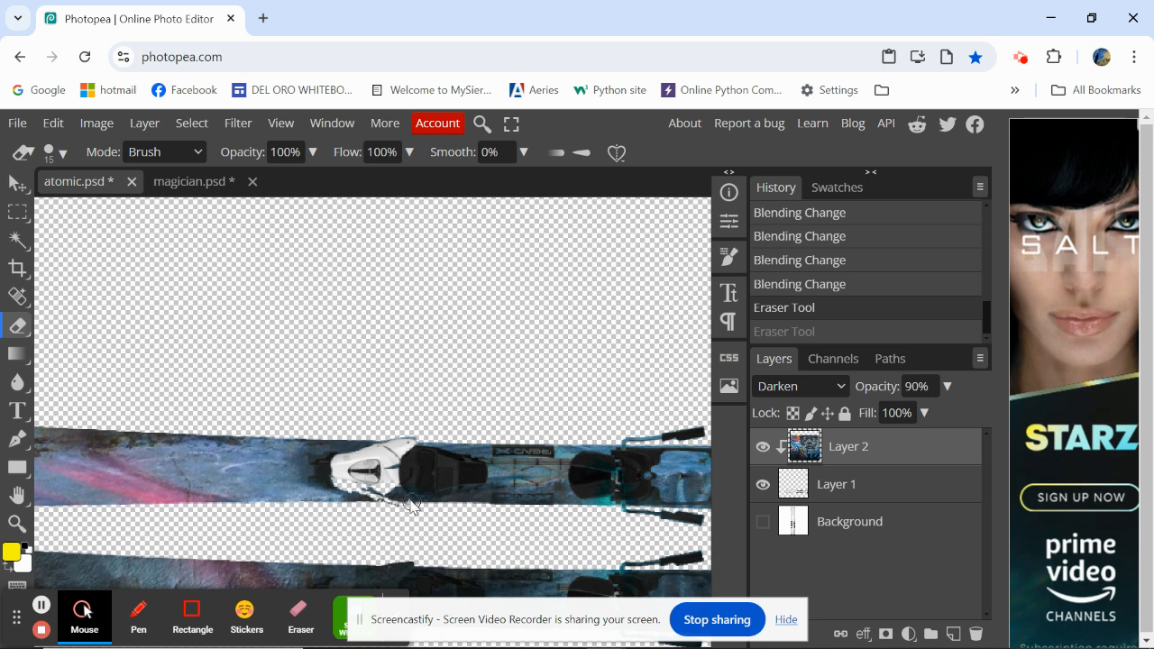
pyautogui.moveTo(398, 494); pyautogui.dragTo(397, 496)
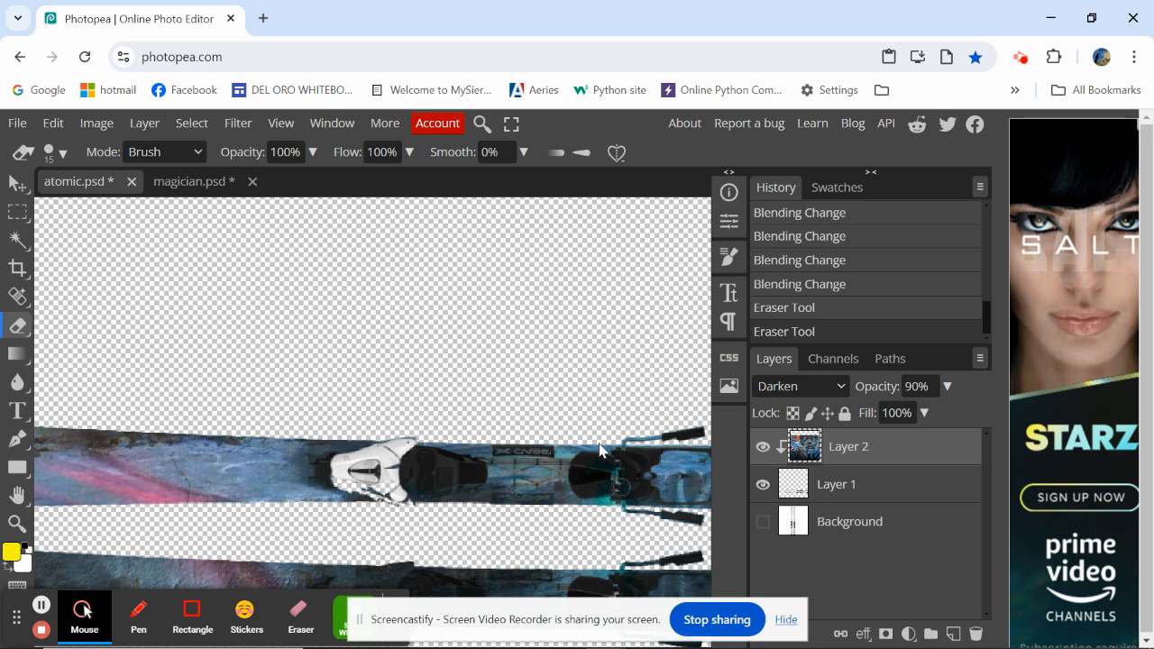
# - Fit the whole image in view and lower the mural layer's opacity to 70%
pyautogui.click(280, 123)
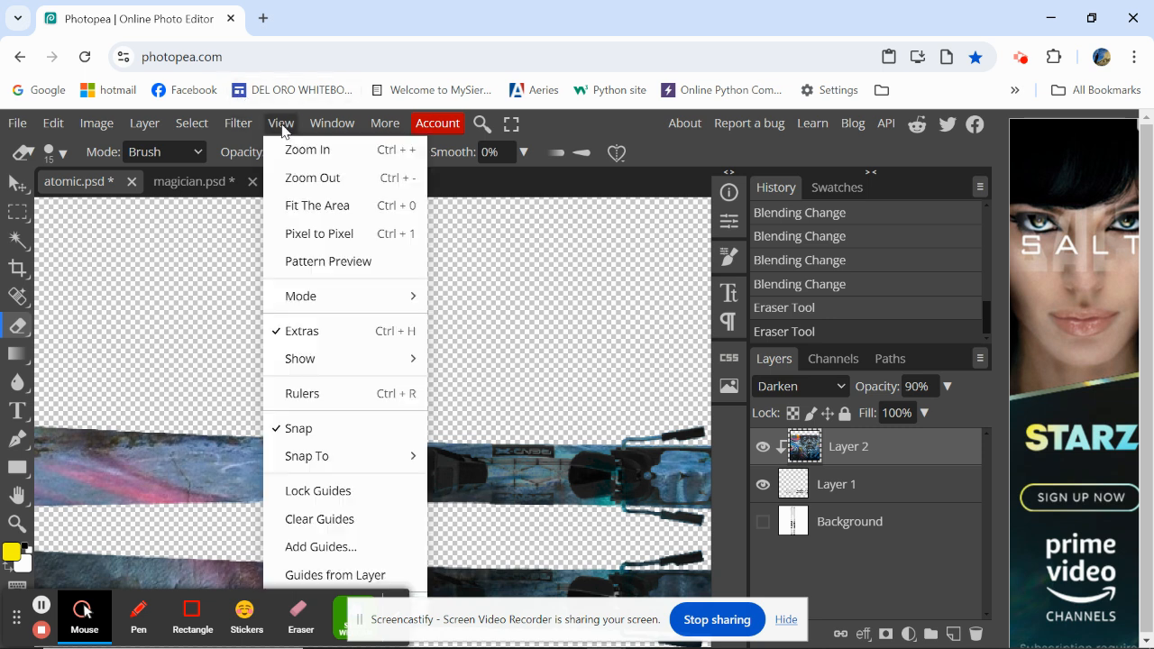
pyautogui.click(317, 206)
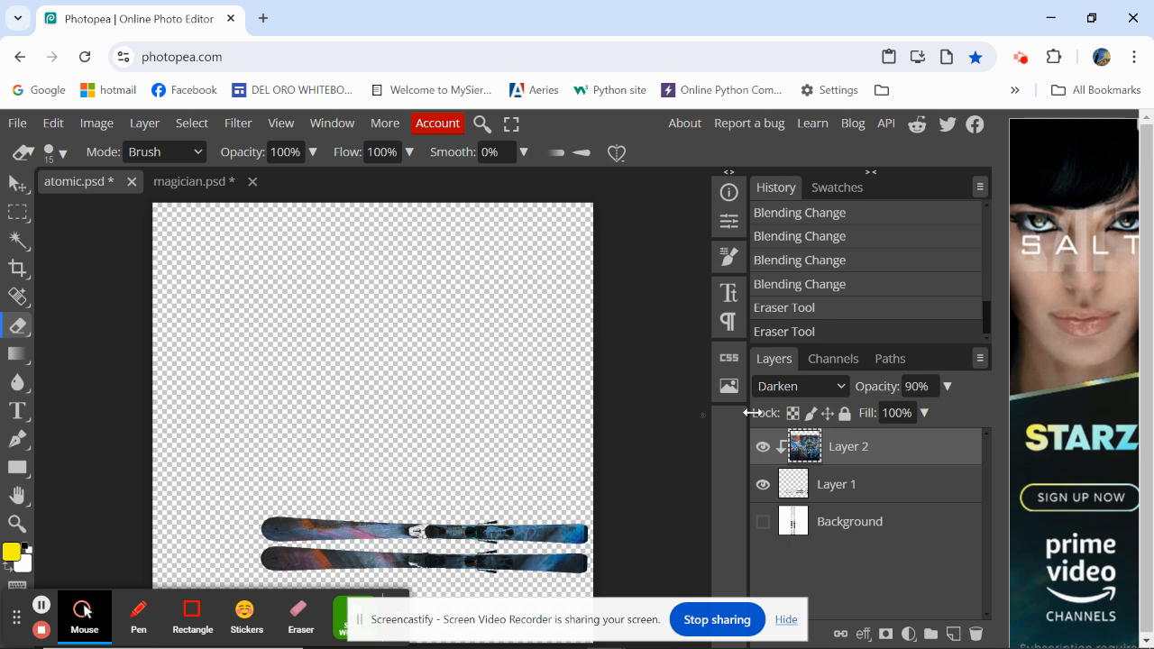
pyautogui.click(947, 386)
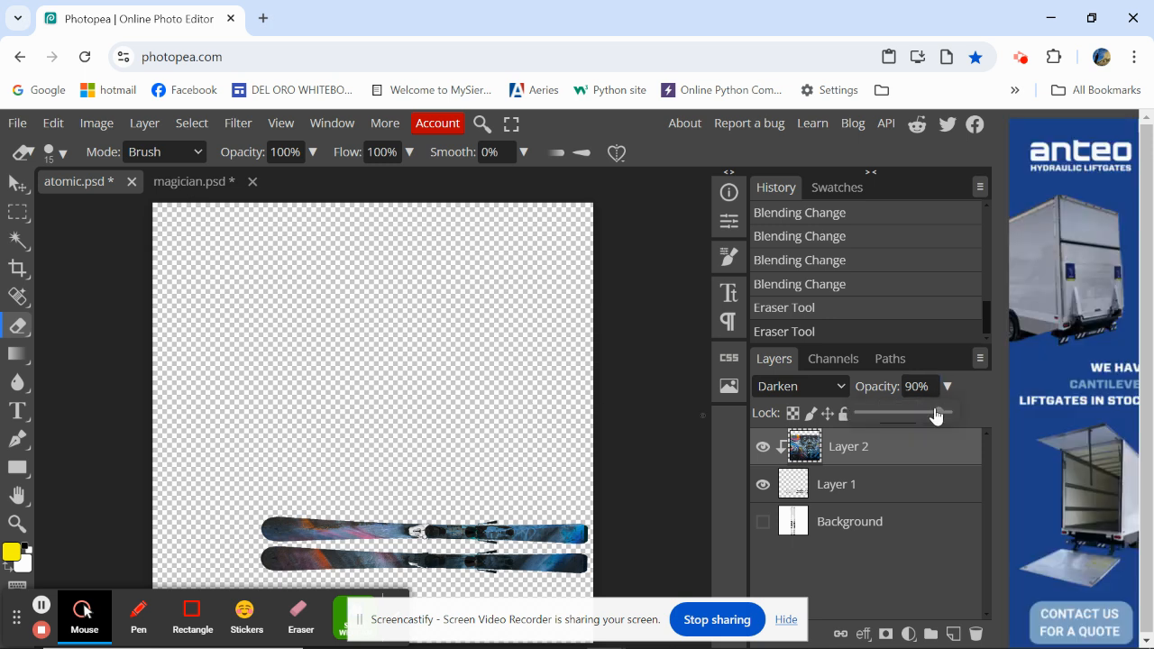
pyautogui.moveTo(939, 416); pyautogui.dragTo(927, 417)
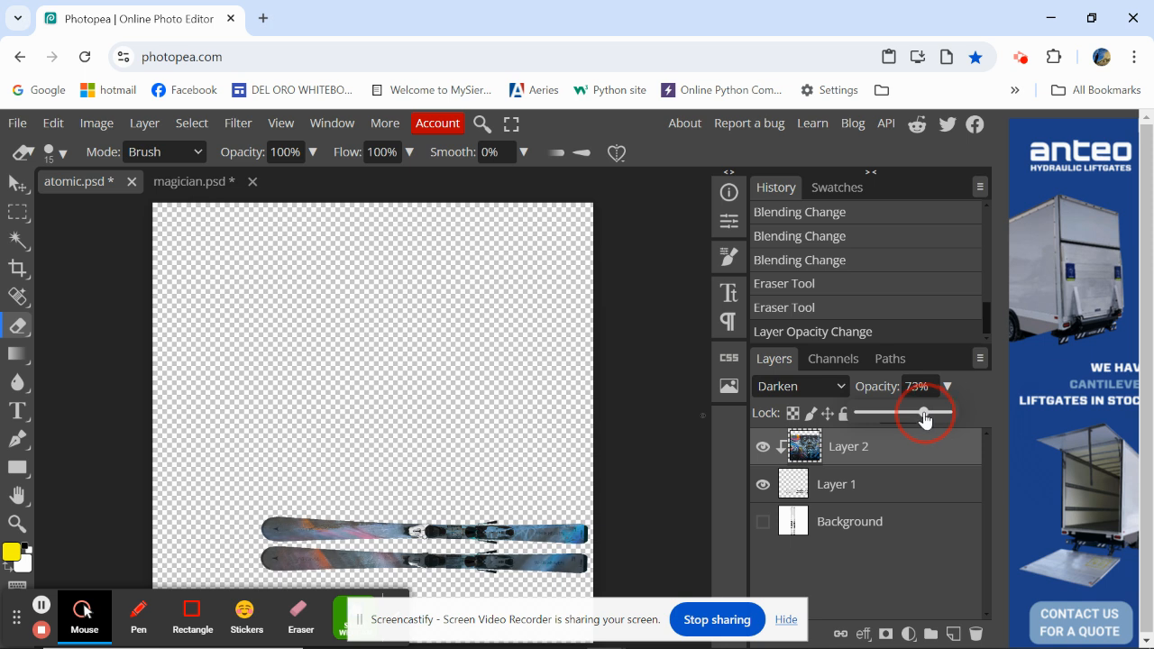
pyautogui.moveTo(926, 418); pyautogui.dragTo(915, 415)
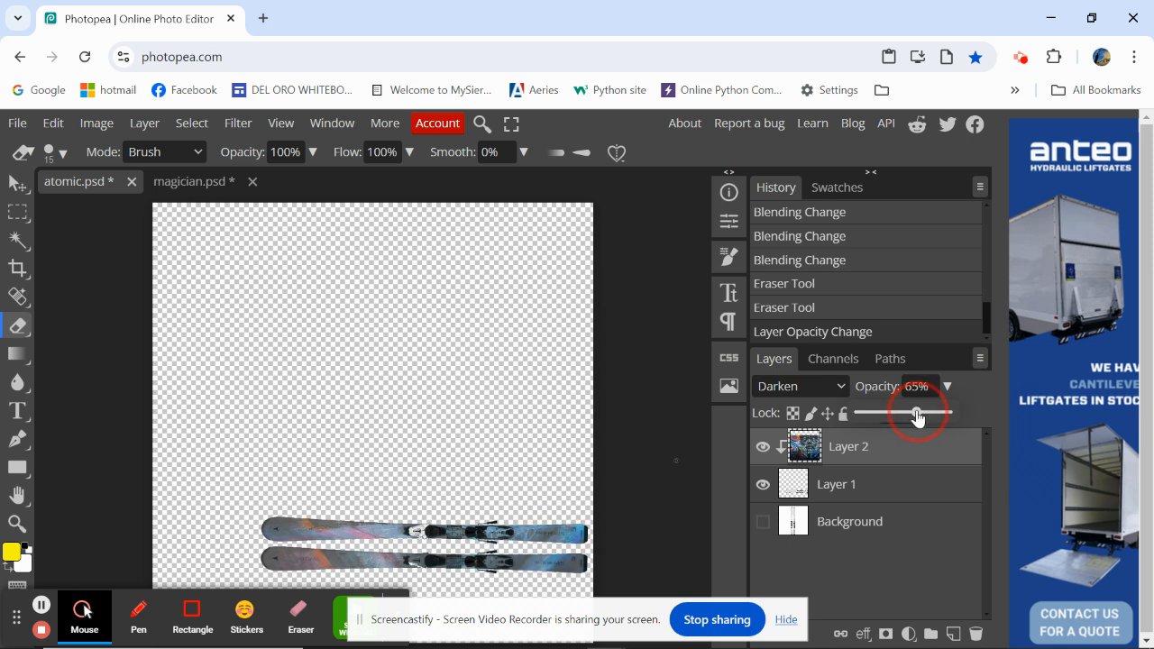
pyautogui.moveTo(915, 418); pyautogui.dragTo(926, 418)
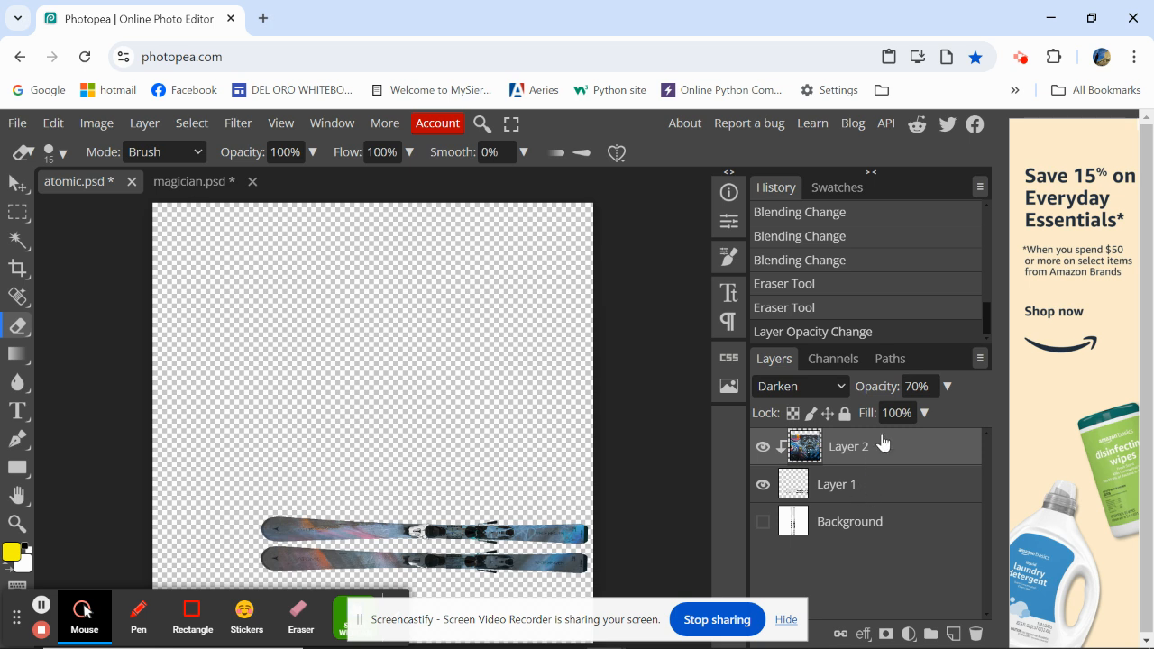
# - Merge the mural, skis and hidden Background layers into one, and move the skis up to the middle of the canvas
pyautogui.hotkey('ctrl', 'e')
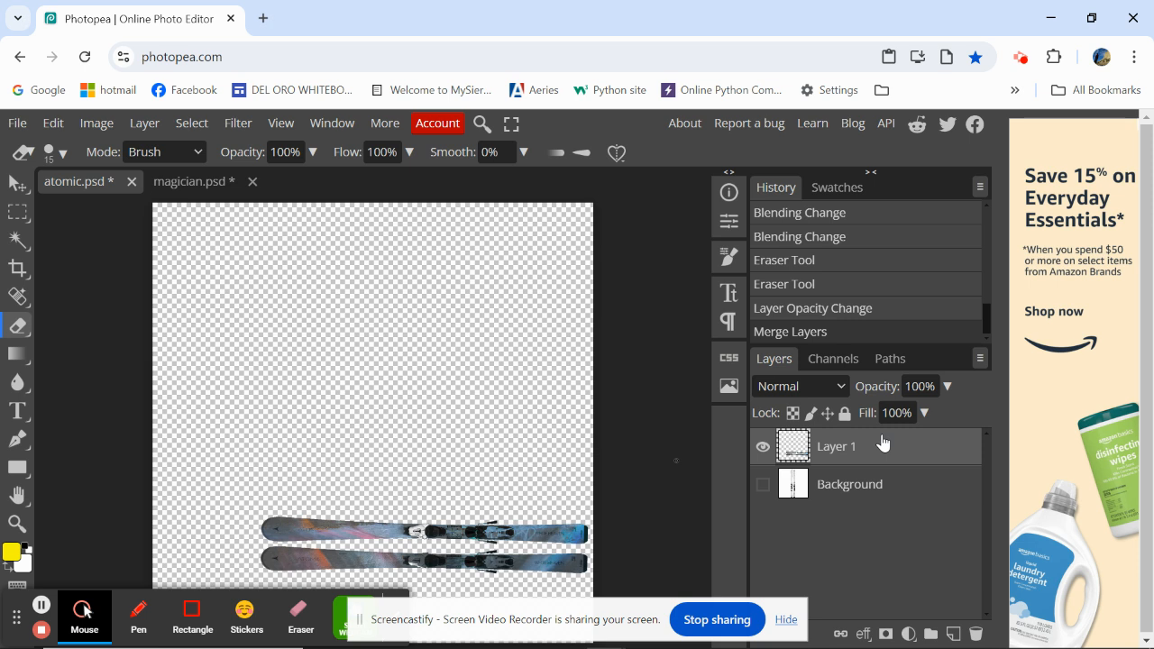
pyautogui.hotkey('ctrl', 'e')
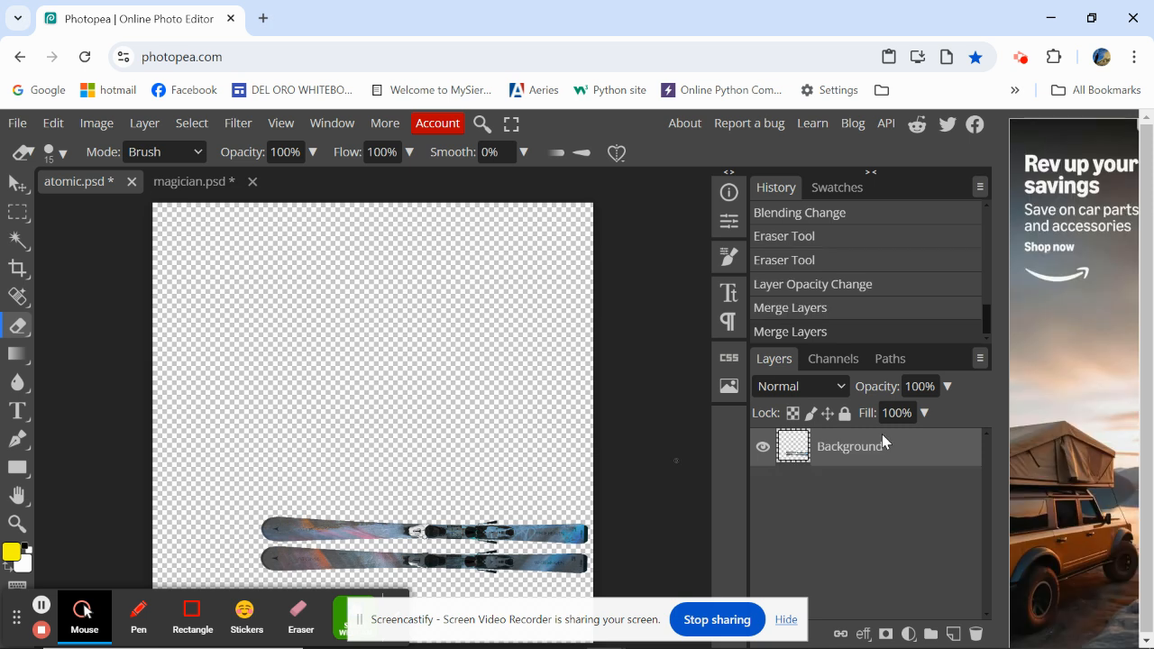
pyautogui.click(18, 183)
pyautogui.click(282, 444)
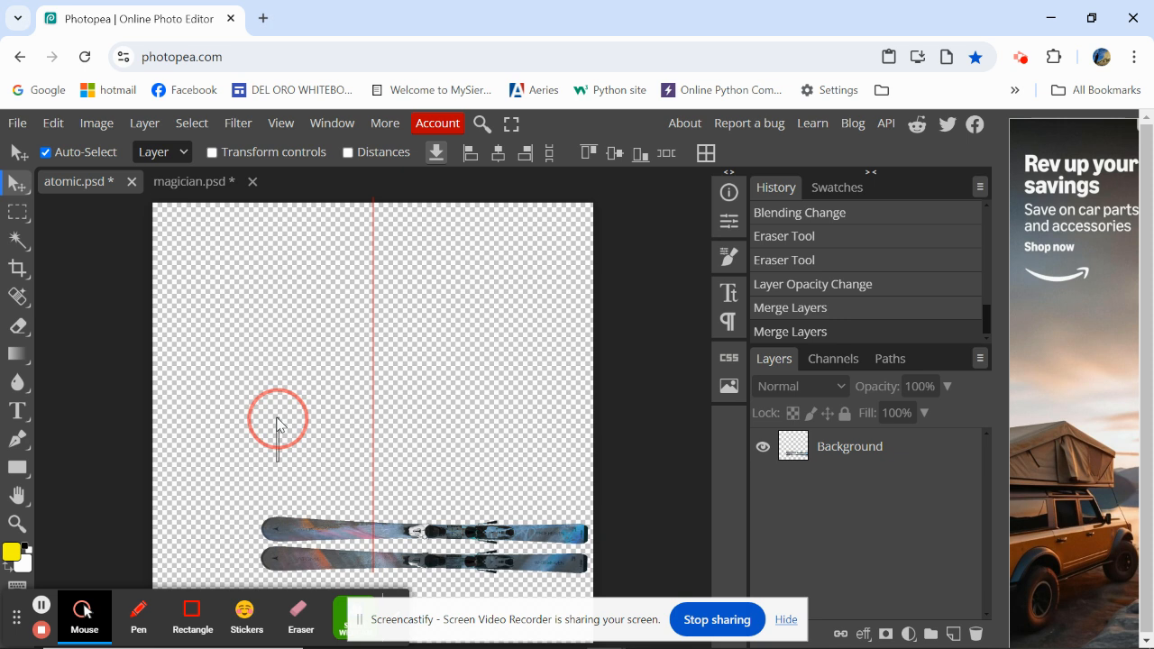
pyautogui.moveTo(374, 538); pyautogui.dragTo(359, 354)
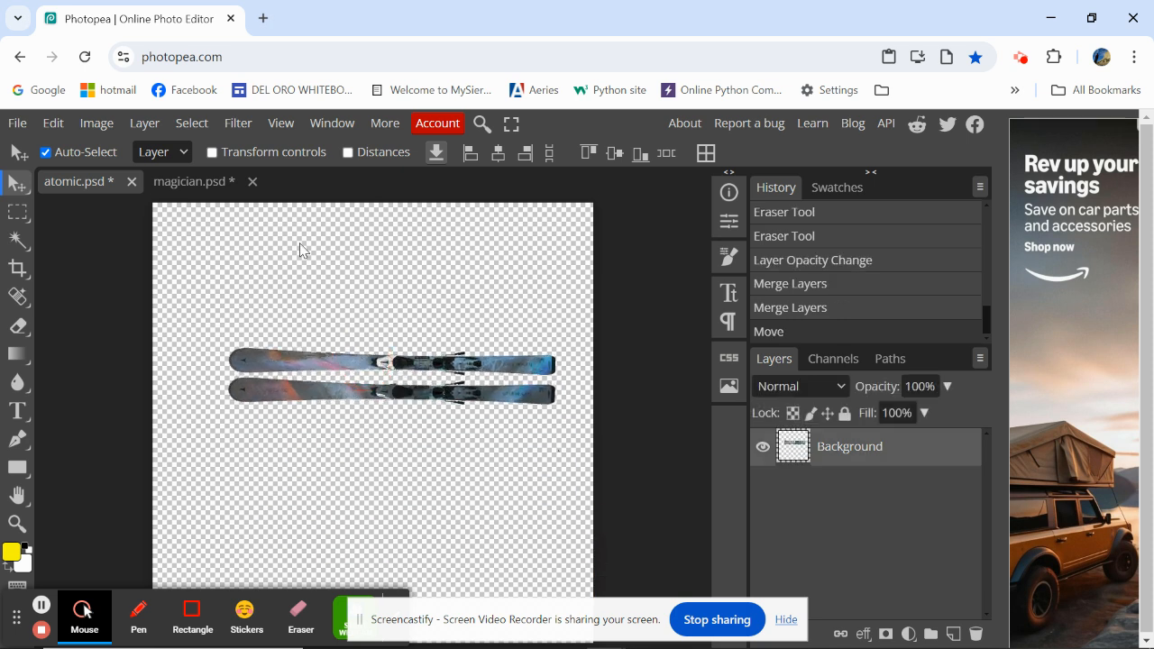
# - Try rotating the skis upright to about 90° with Free Transform and widening them to about 130%
pyautogui.click(56, 124)
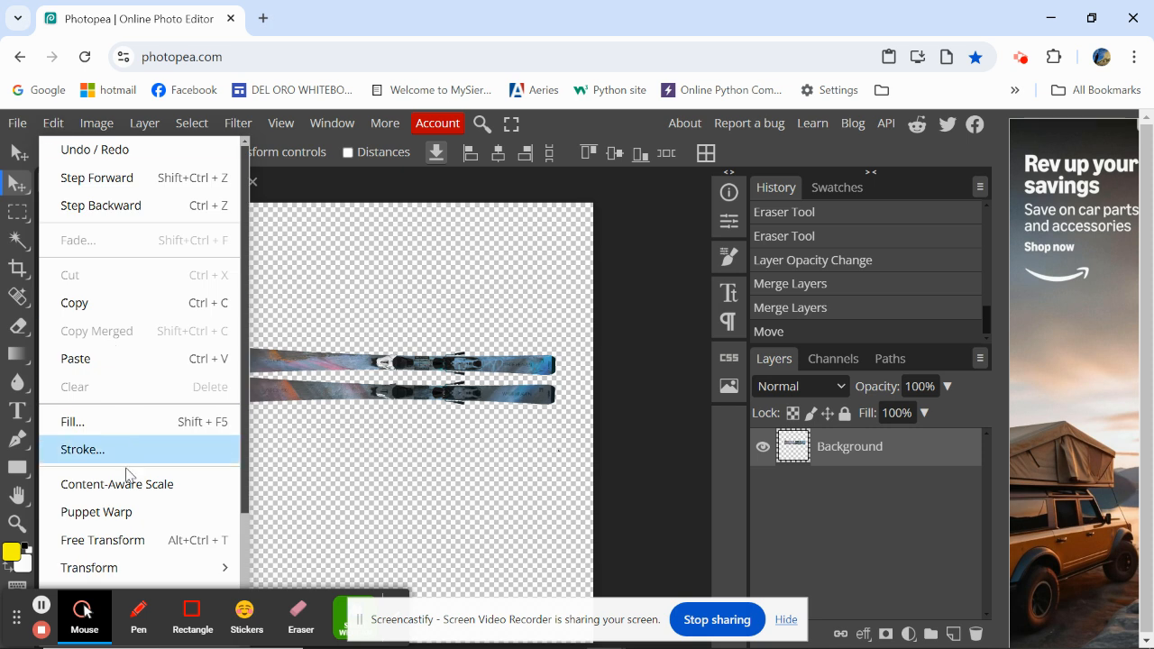
pyautogui.click(129, 540)
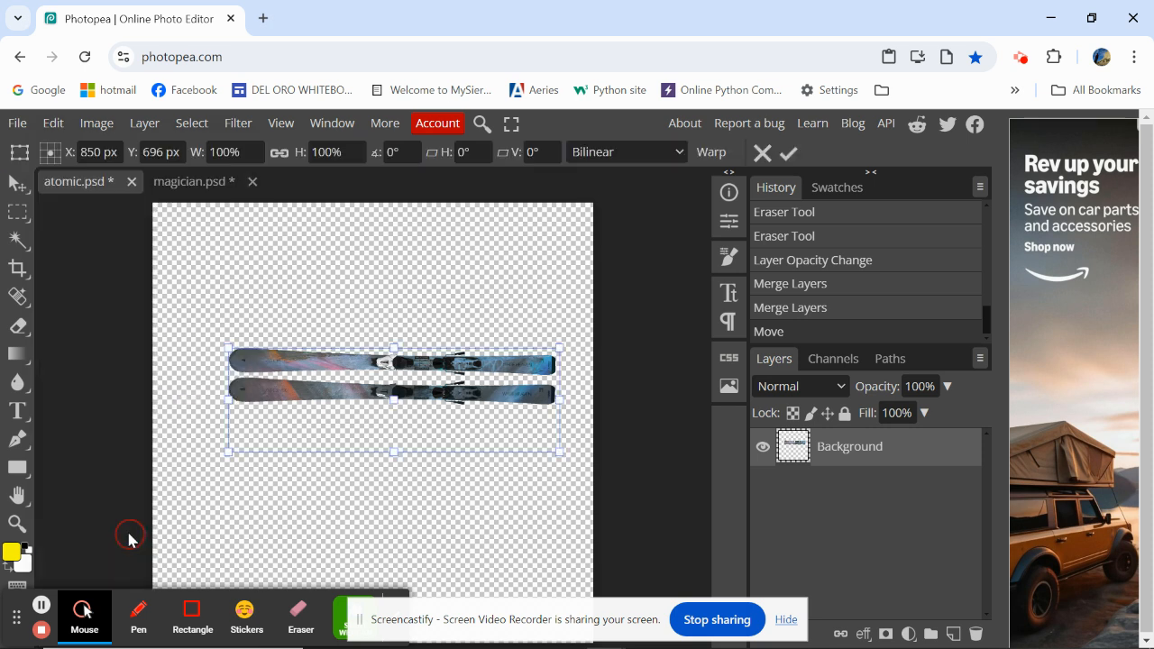
pyautogui.moveTo(217, 344); pyautogui.dragTo(432, 304)
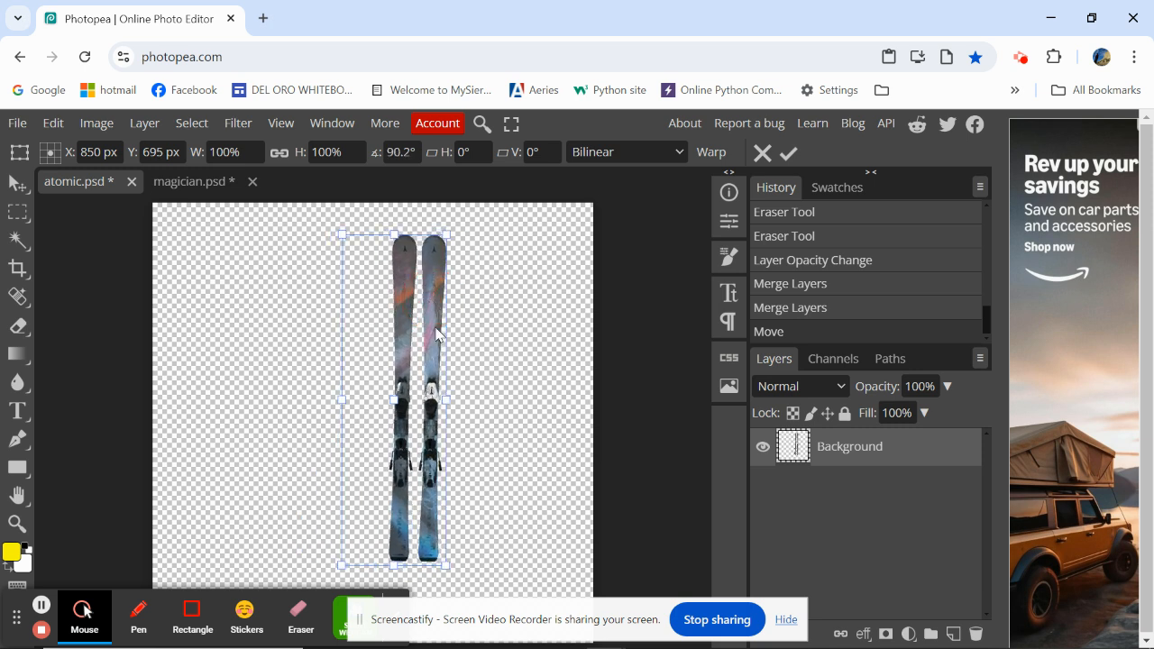
pyautogui.moveTo(445, 400); pyautogui.dragTo(499, 402)
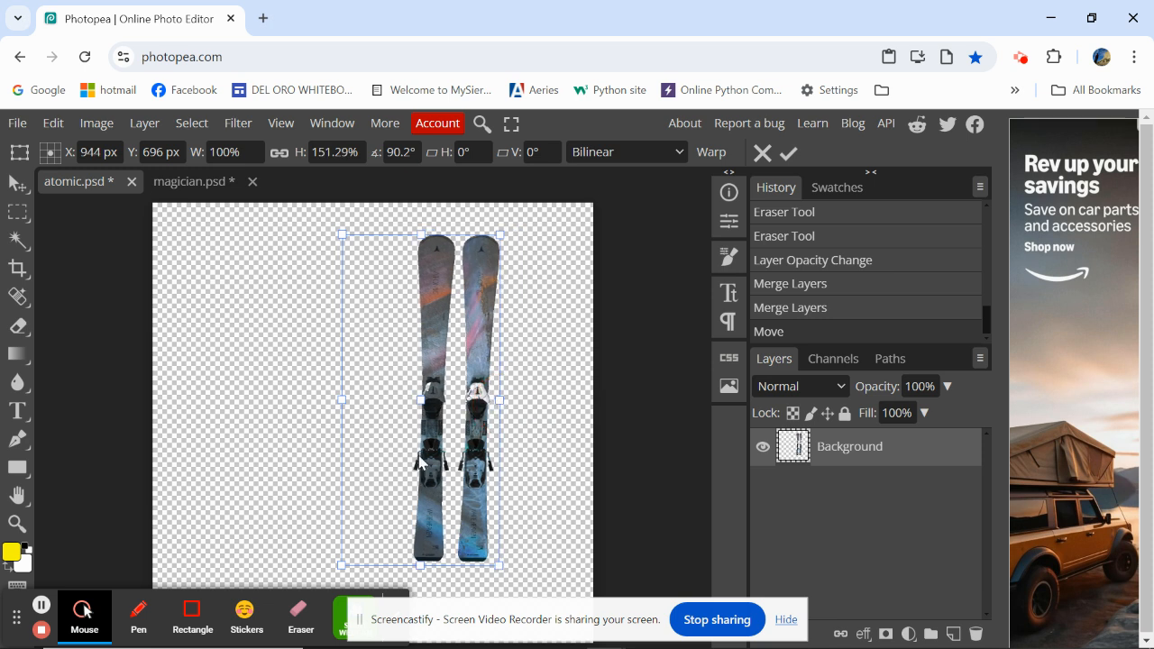
pyautogui.moveTo(341, 406); pyautogui.dragTo(364, 400)
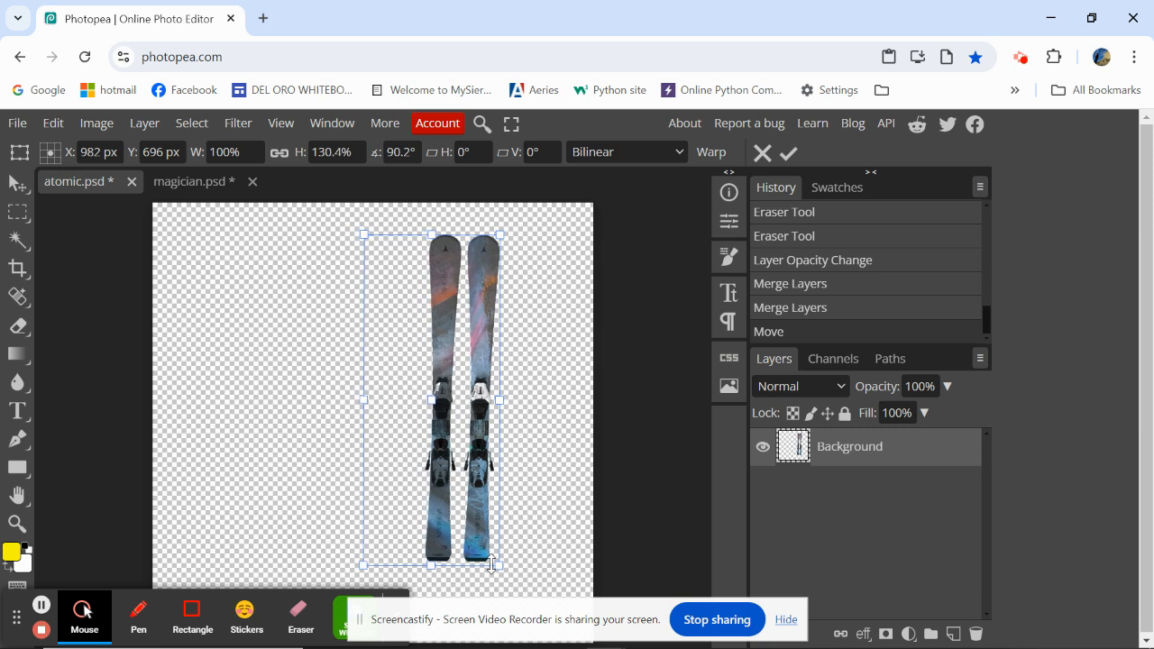
pyautogui.moveTo(510, 575); pyautogui.dragTo(514, 568)
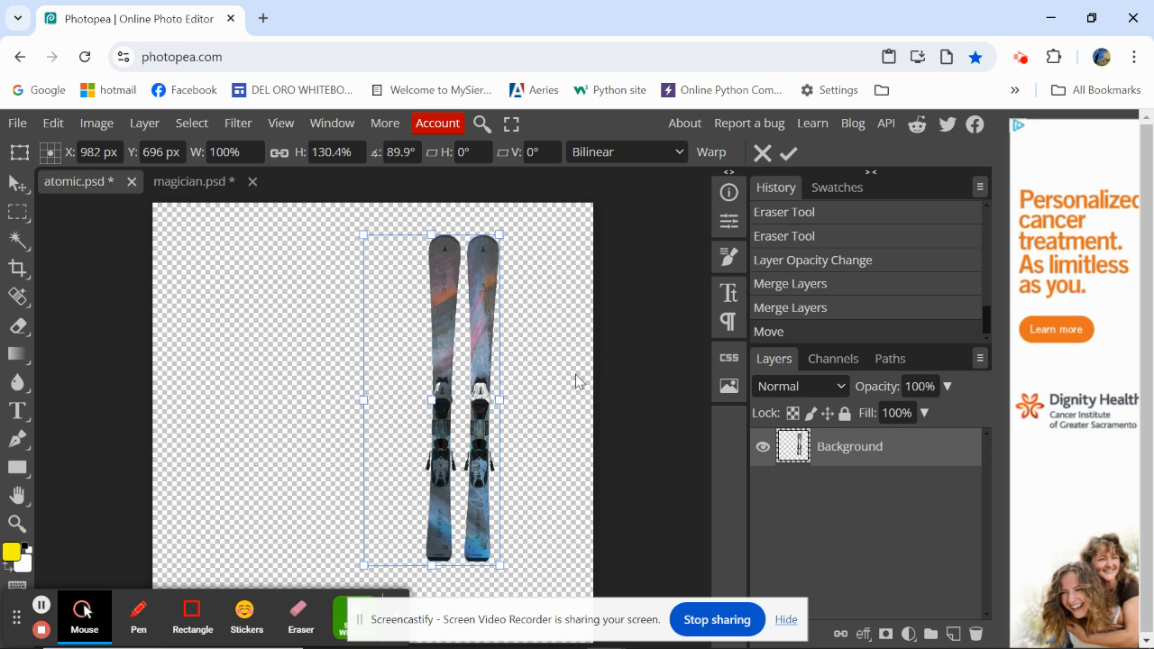
pyautogui.press('Escape')
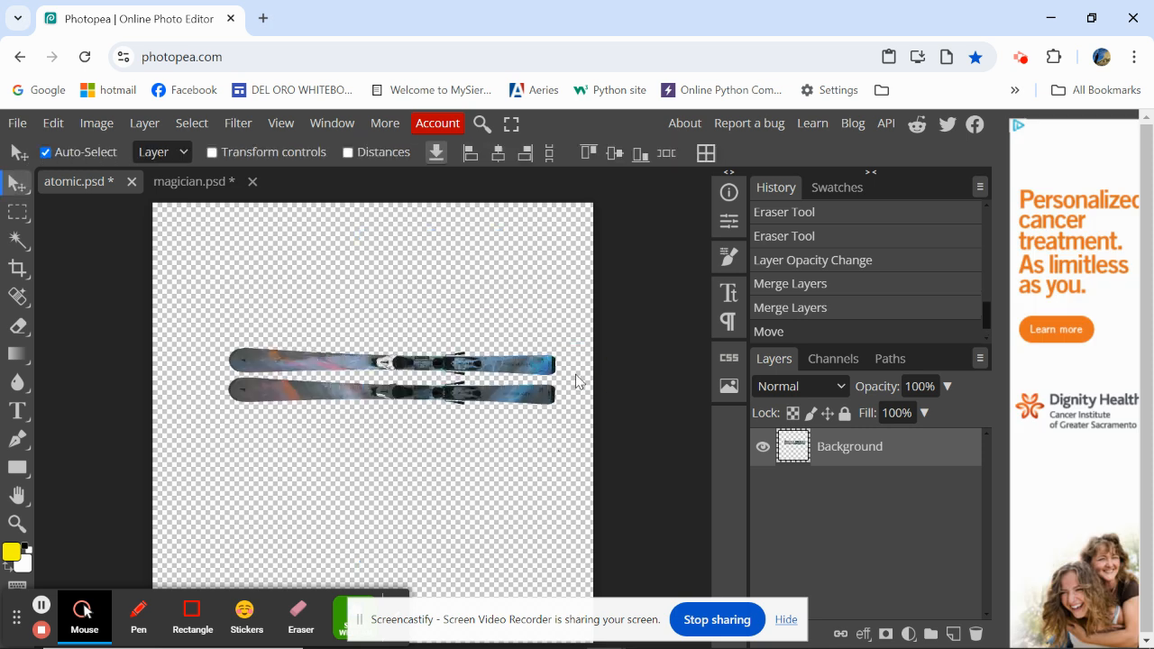
# - Undo the last move and the merge with the Background layer, and move the skis on Layer 1 up into the canvas's upper half
pyautogui.hotkey('ctrl', 'z')
pyautogui.hotkey('ctrl', 'z')
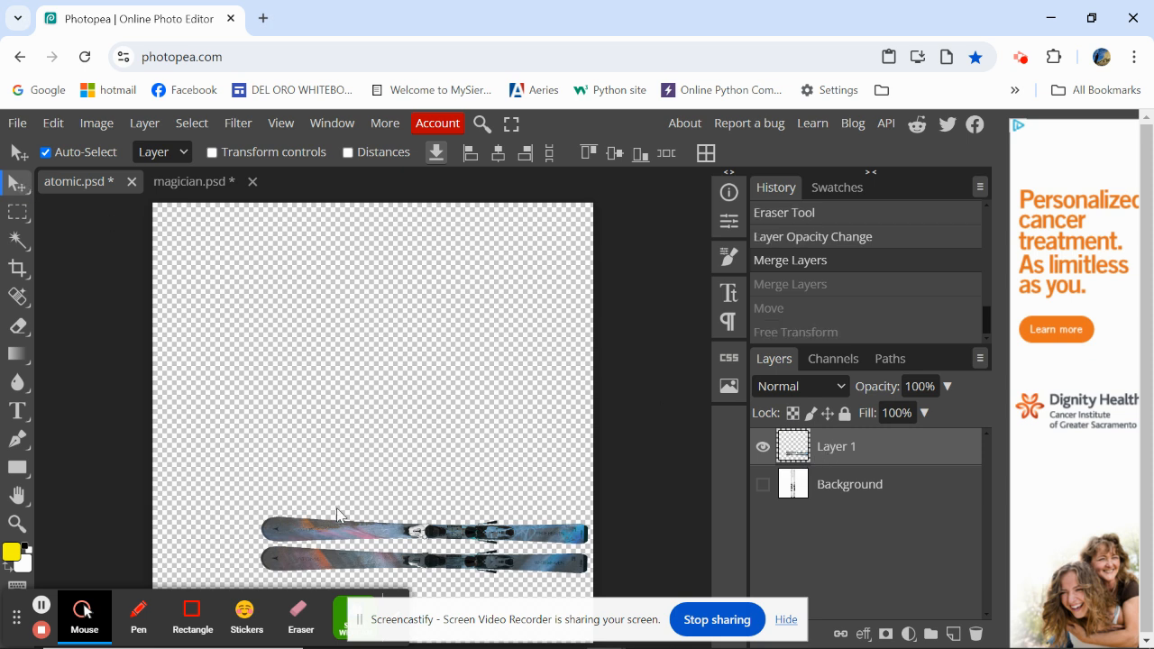
pyautogui.moveTo(351, 533); pyautogui.dragTo(307, 321)
pyautogui.scroll(1, 334, 360)
pyautogui.scroll(-1, 346, 379)
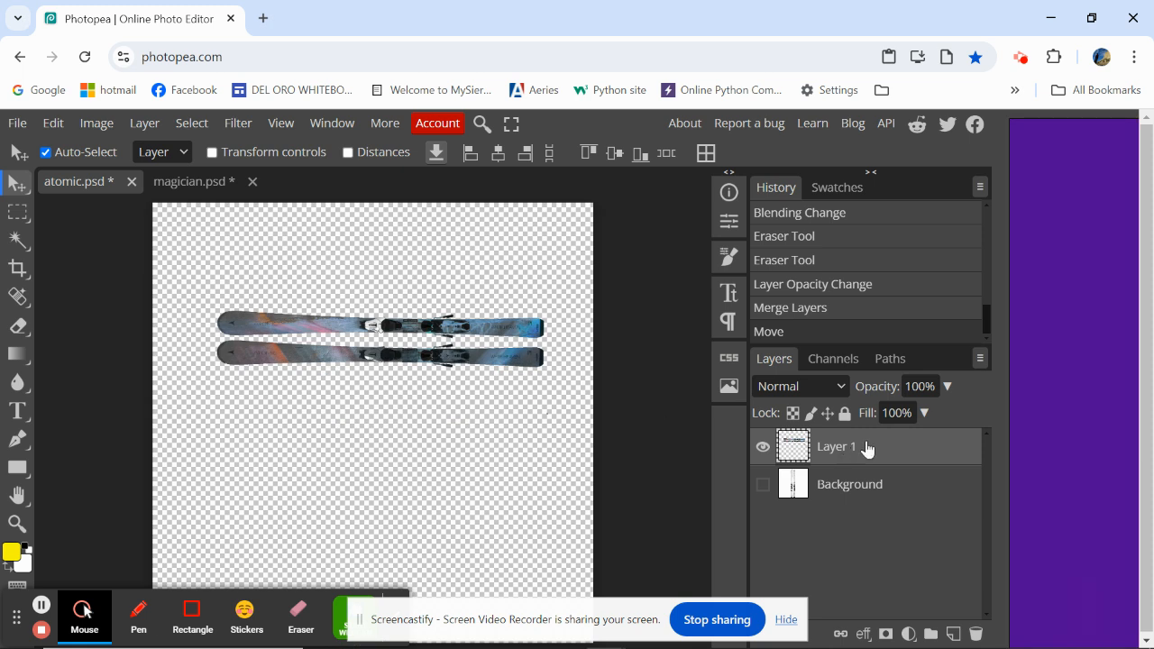
# - Apply a Bevel and Emboss layer style to the skis on Layer 1, comparing them with and without the effect
pyautogui.rightClick(874, 453)
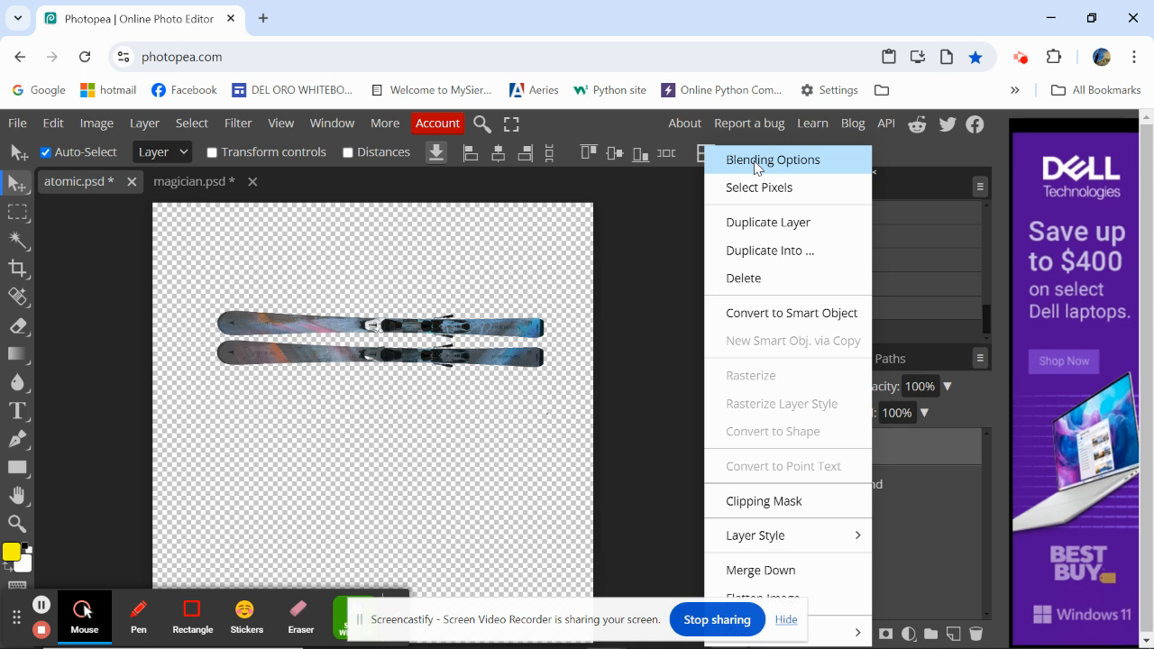
pyautogui.click(17, 524)
pyautogui.click(257, 340)
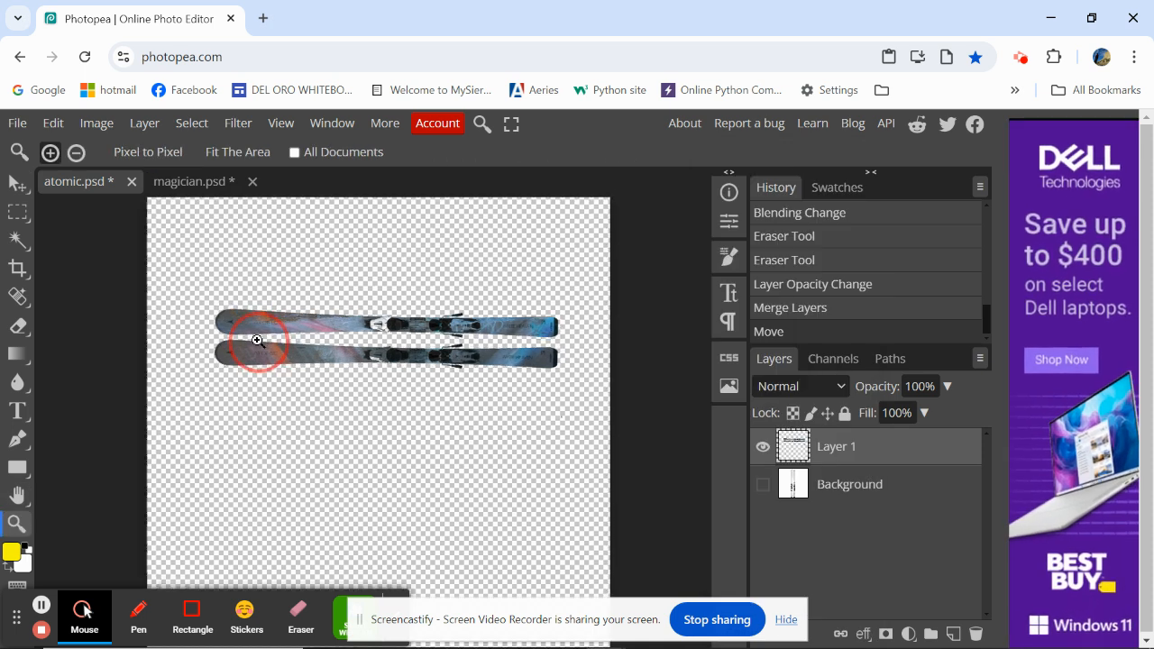
pyautogui.click(257, 340)
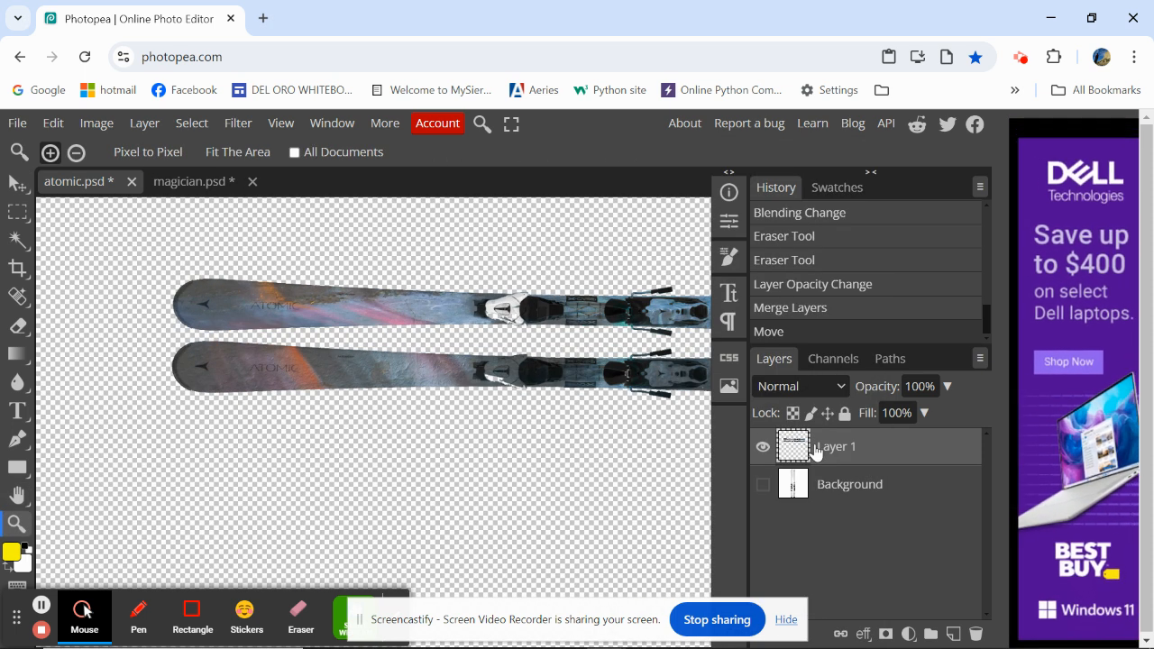
pyautogui.rightClick(892, 448)
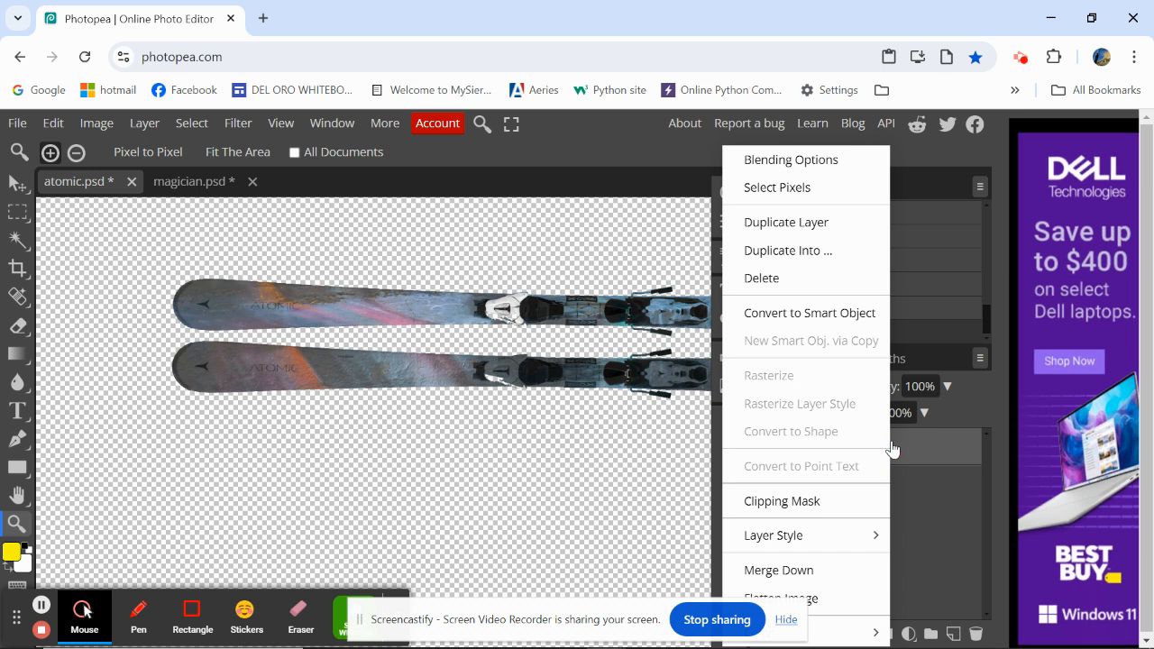
pyautogui.click(790, 161)
pyautogui.moveTo(487, 254); pyautogui.dragTo(832, 226)
pyautogui.click(517, 296)
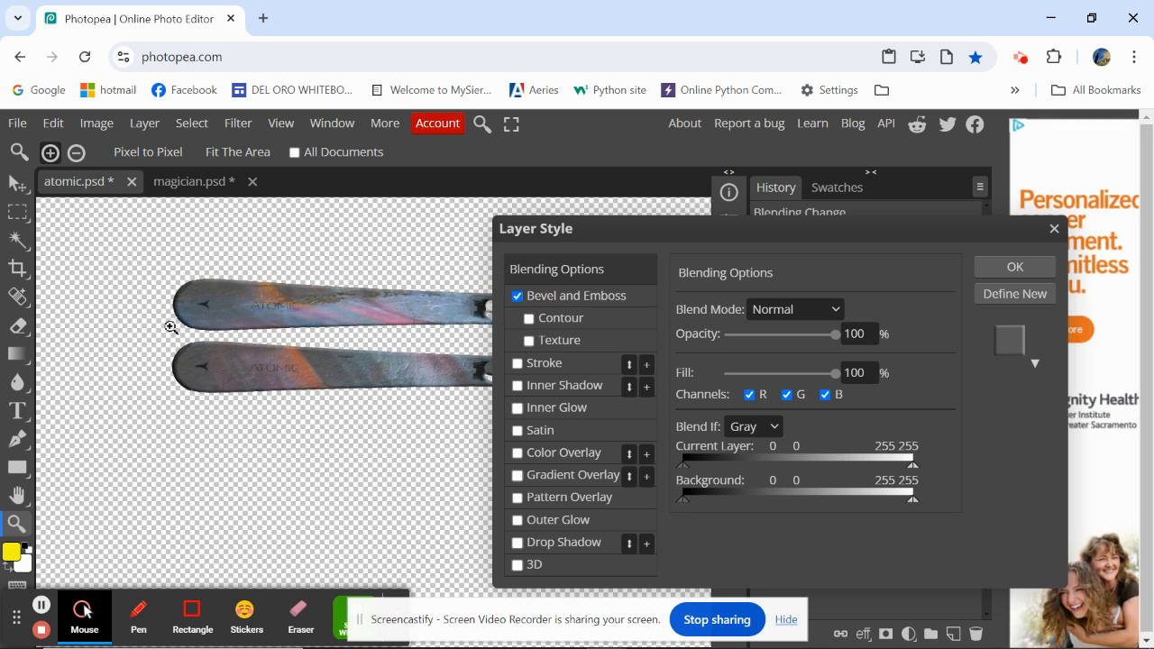
pyautogui.click(518, 299)
pyautogui.click(518, 299)
pyautogui.moveTo(627, 232); pyautogui.dragTo(601, 230)
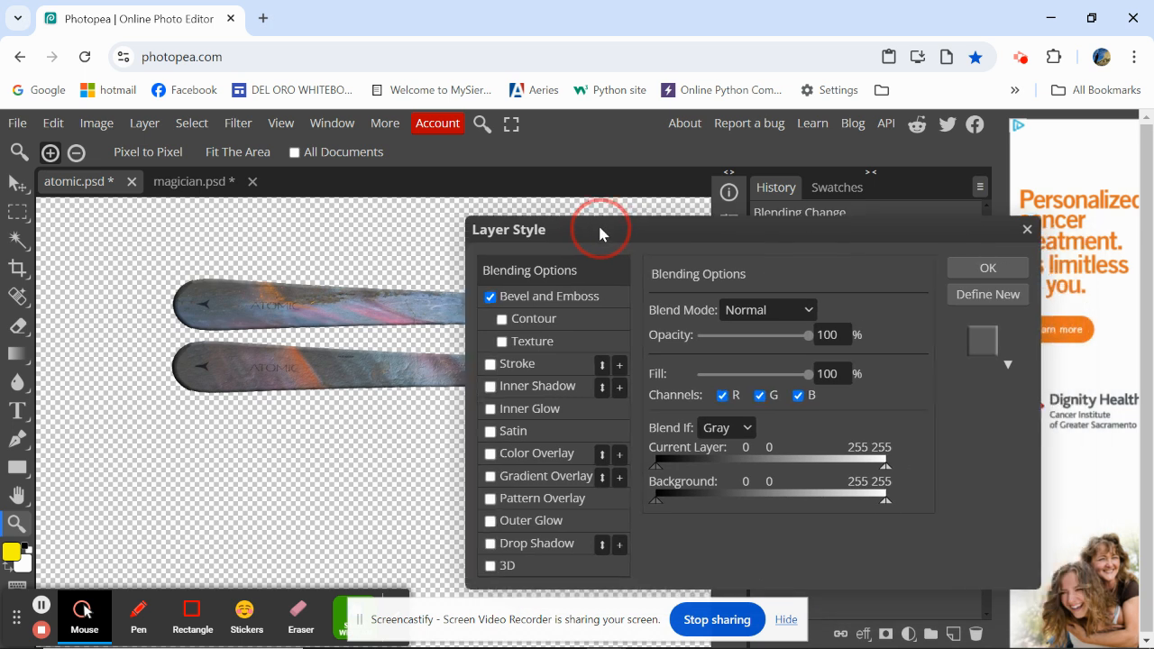
pyautogui.click(962, 271)
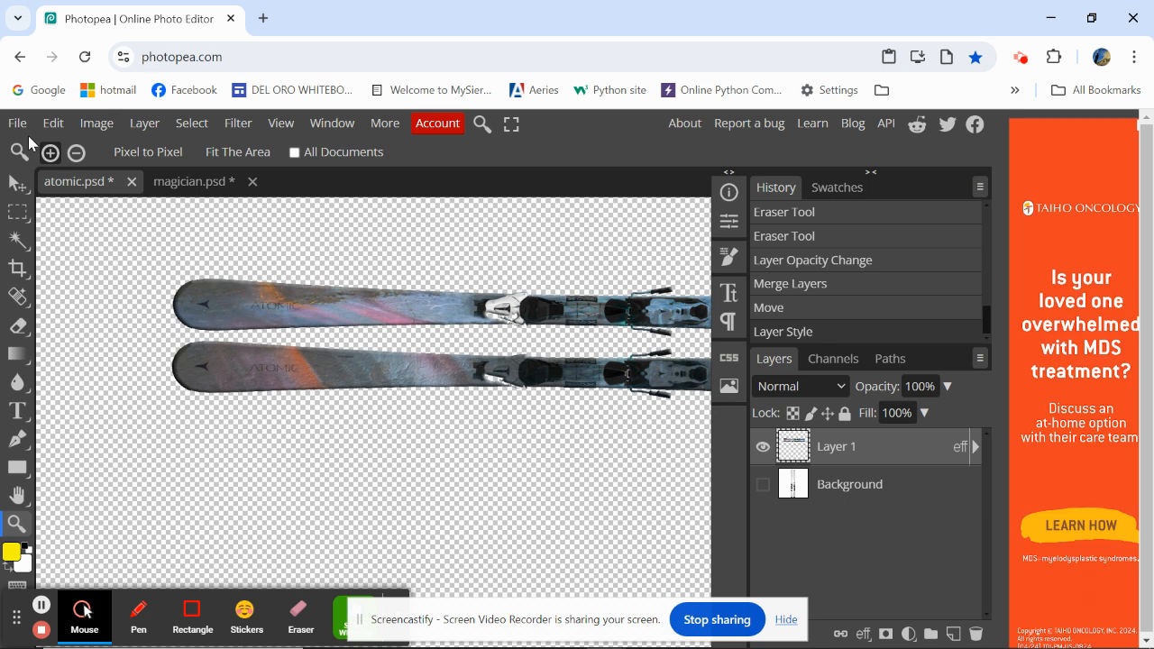
# - Open the "ski and snowboard logo examples" document from Google Docs in a new browser tab
pyautogui.click(262, 20)
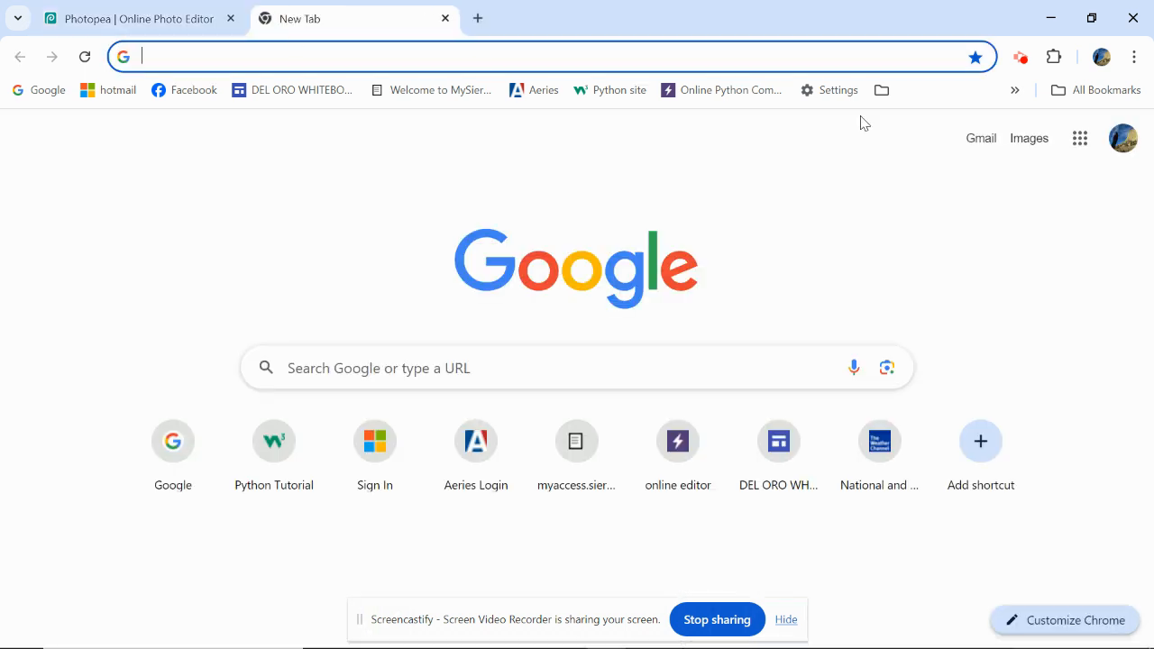
pyautogui.click(1065, 138)
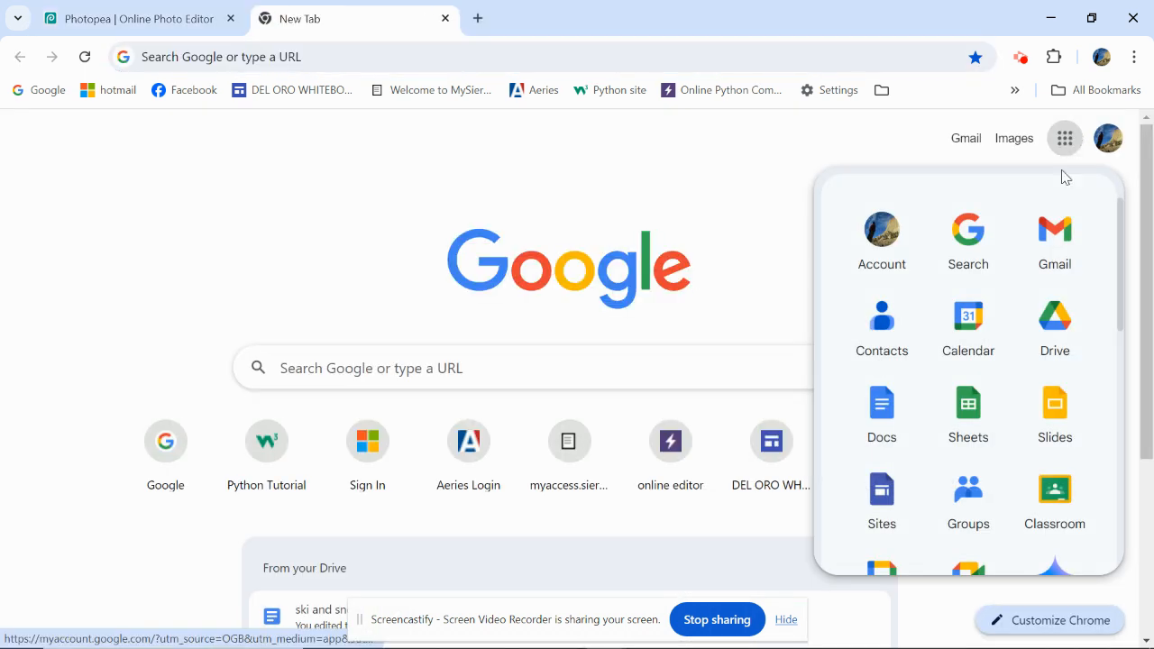
pyautogui.click(902, 430)
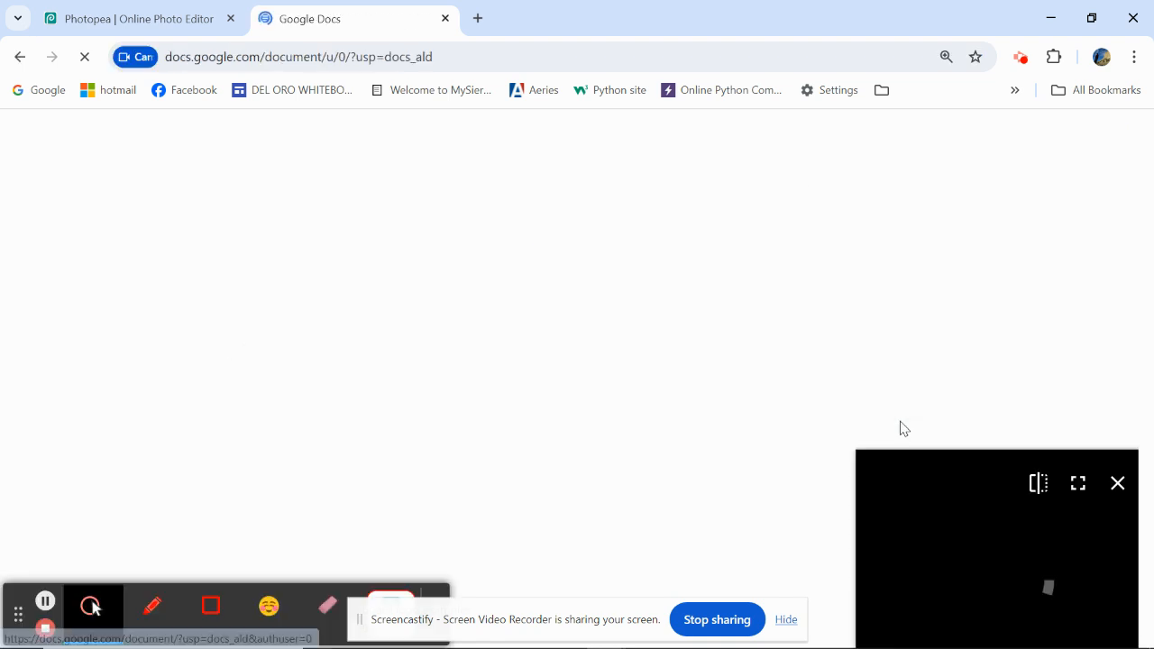
pyautogui.scroll(-3, 511, 426)
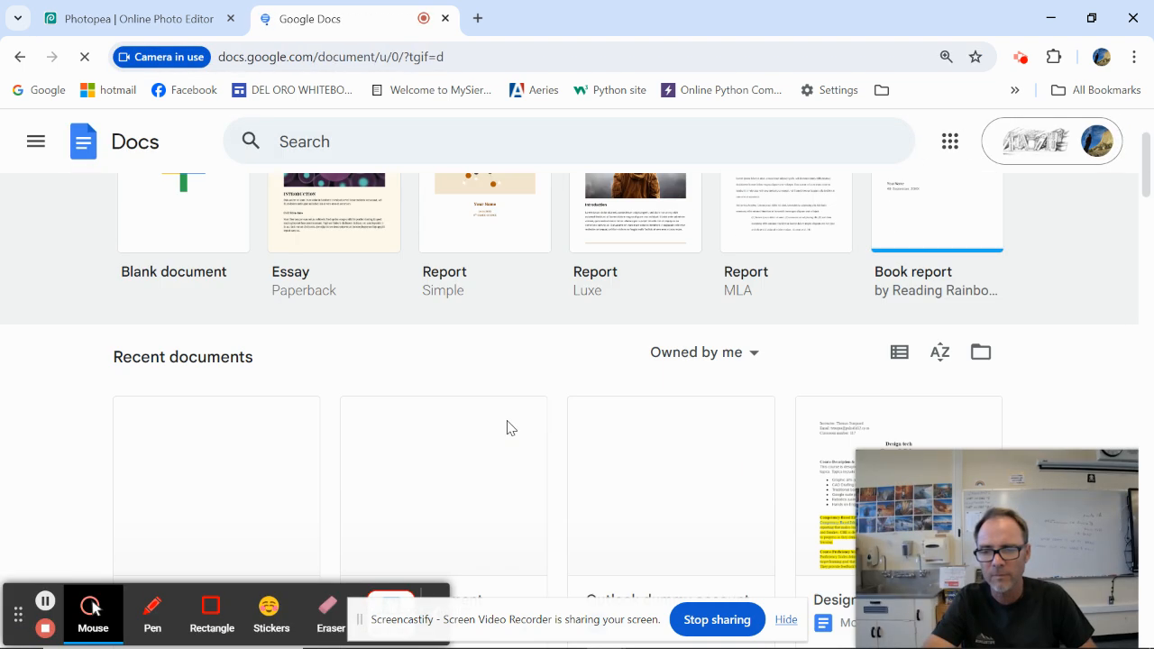
pyautogui.click(275, 385)
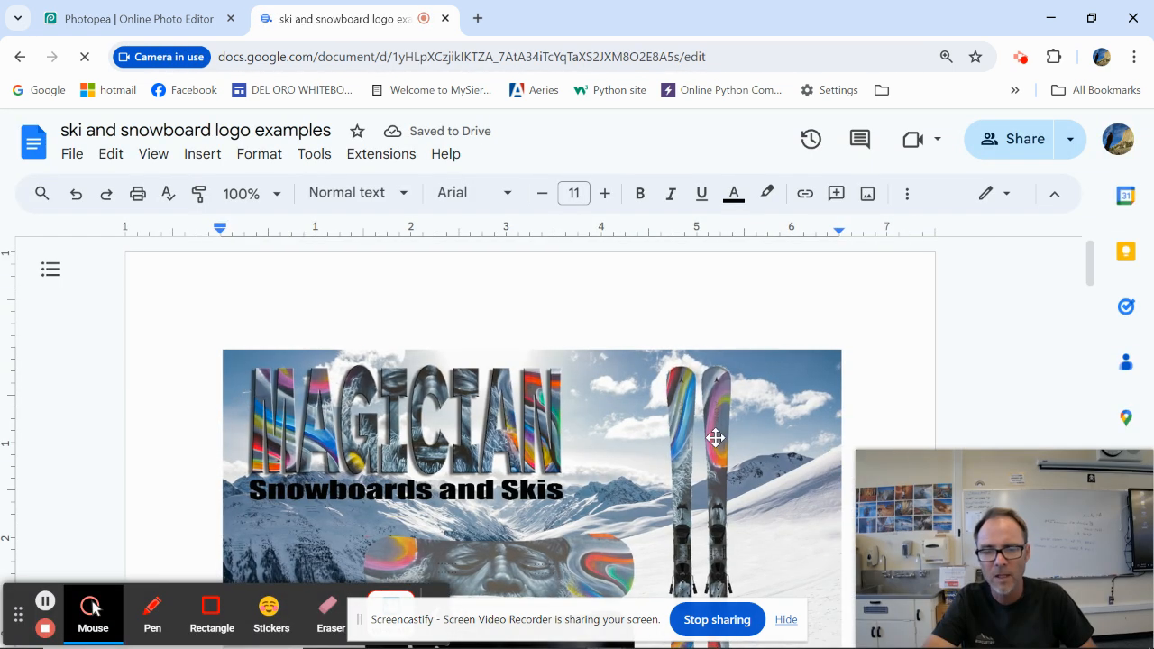
# - Examine the MAGICIAN and LOTUS example ads in the document for their ski, snowboard and logo designs
pyautogui.scroll(-1, 719, 437)
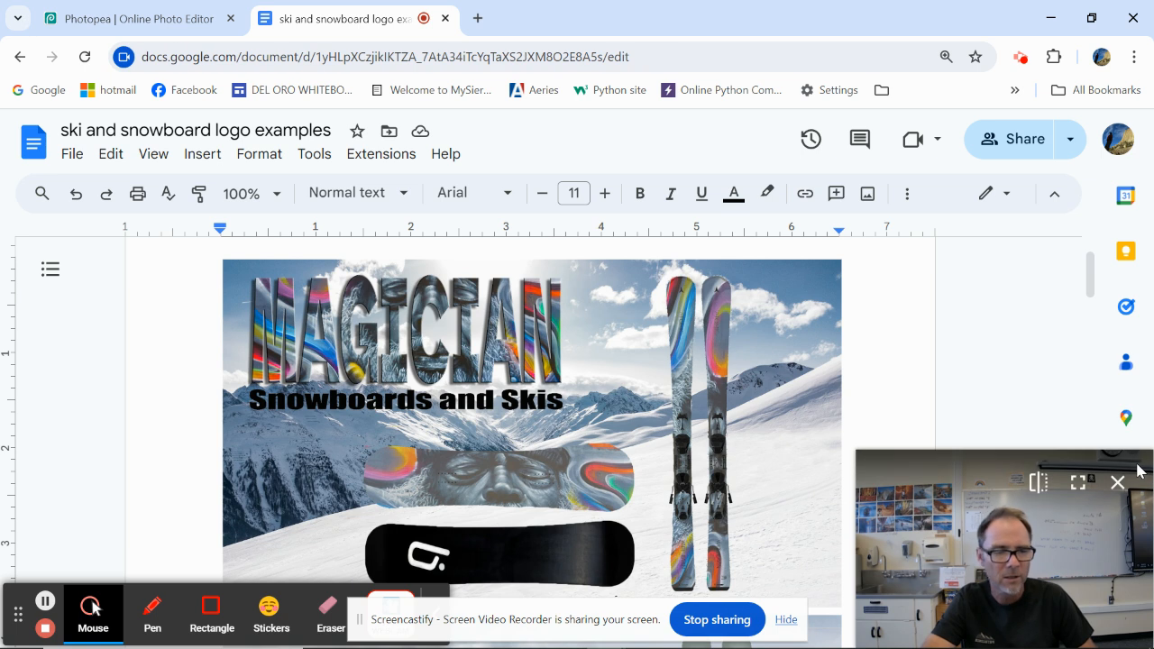
pyautogui.click(1118, 483)
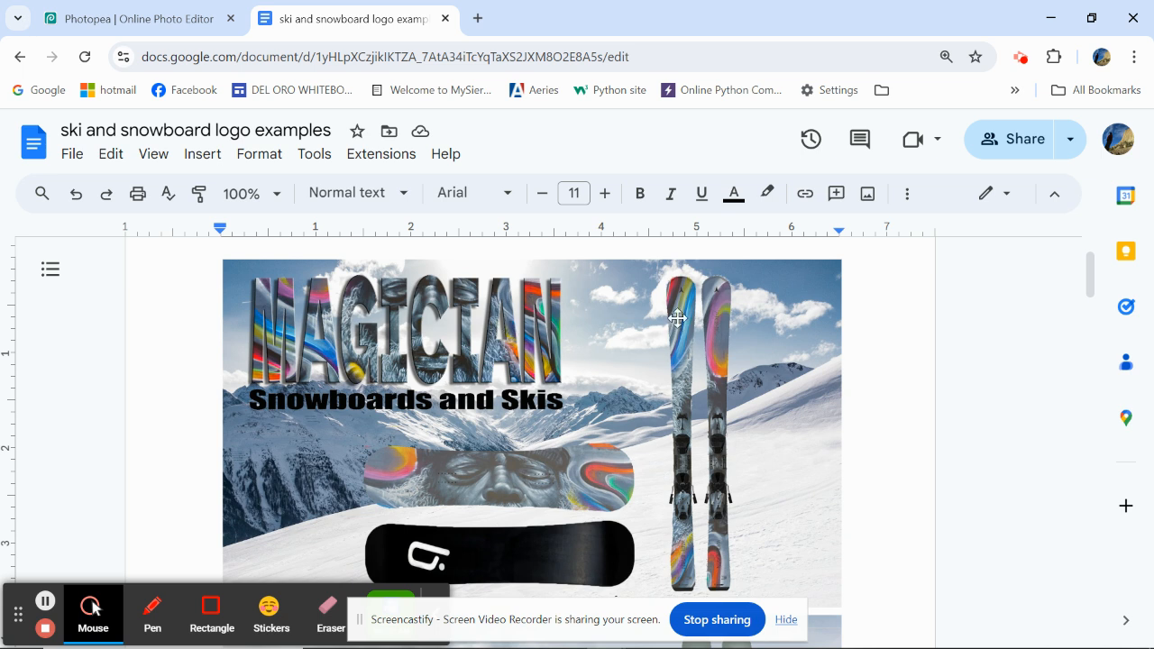
pyautogui.scroll(-5, 911, 495)
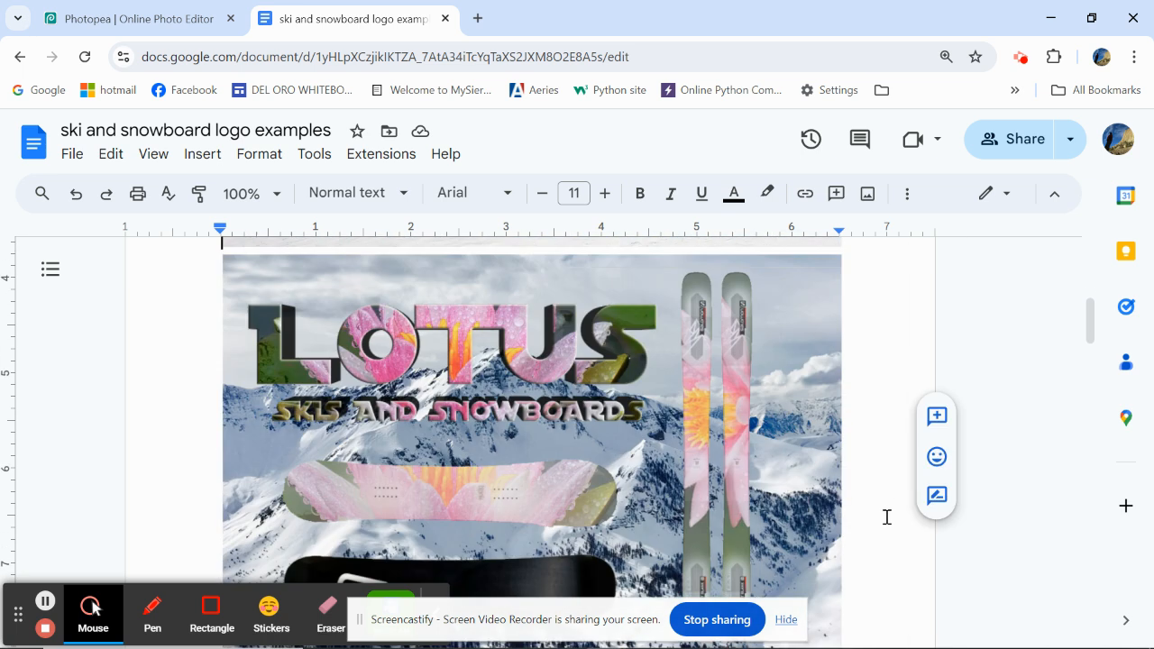
pyautogui.scroll(-1, 887, 517)
pyautogui.scroll(1, 887, 517)
pyautogui.scroll(-10, 886, 517)
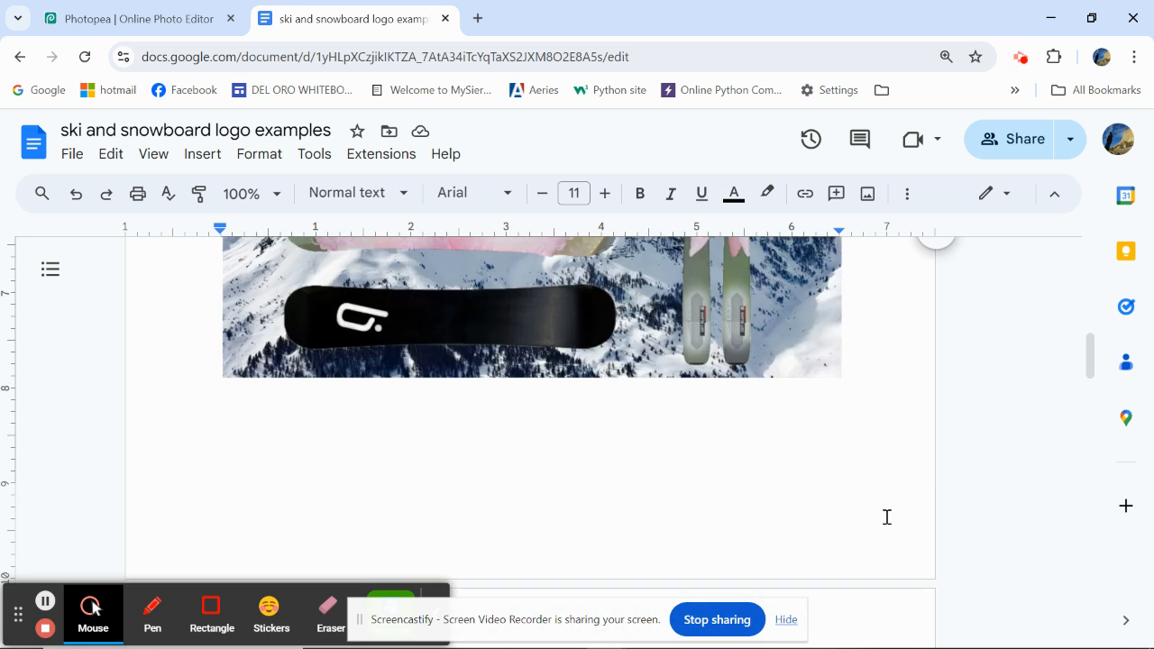